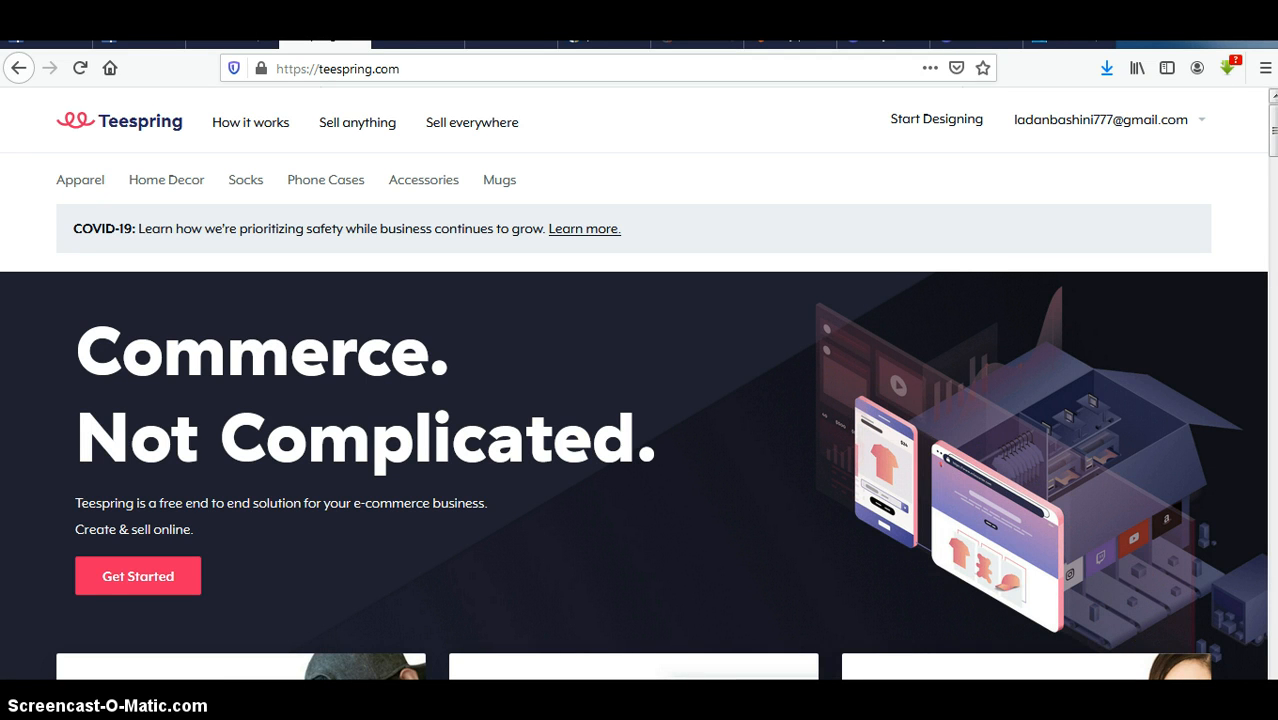
Look over the Teespring home page and the apparel categories offered in the design launcher
scroll(639, 383, down, 4)
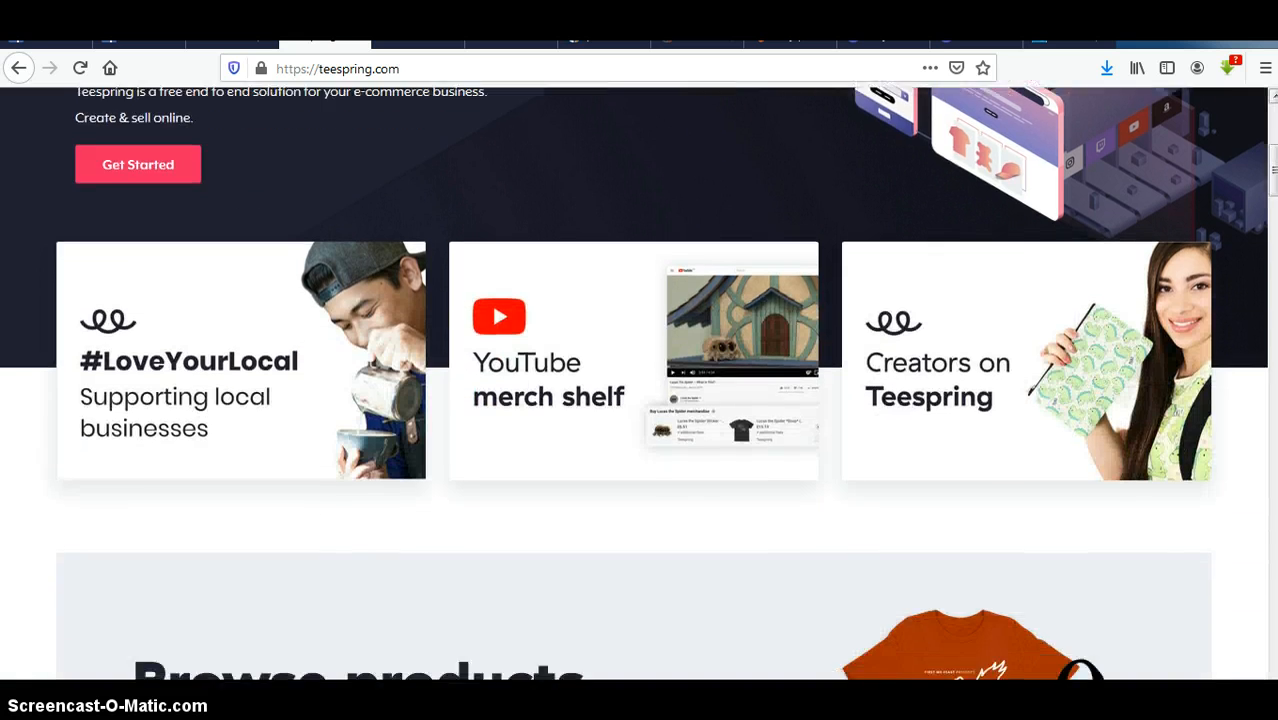
scroll(639, 383, down, 5)
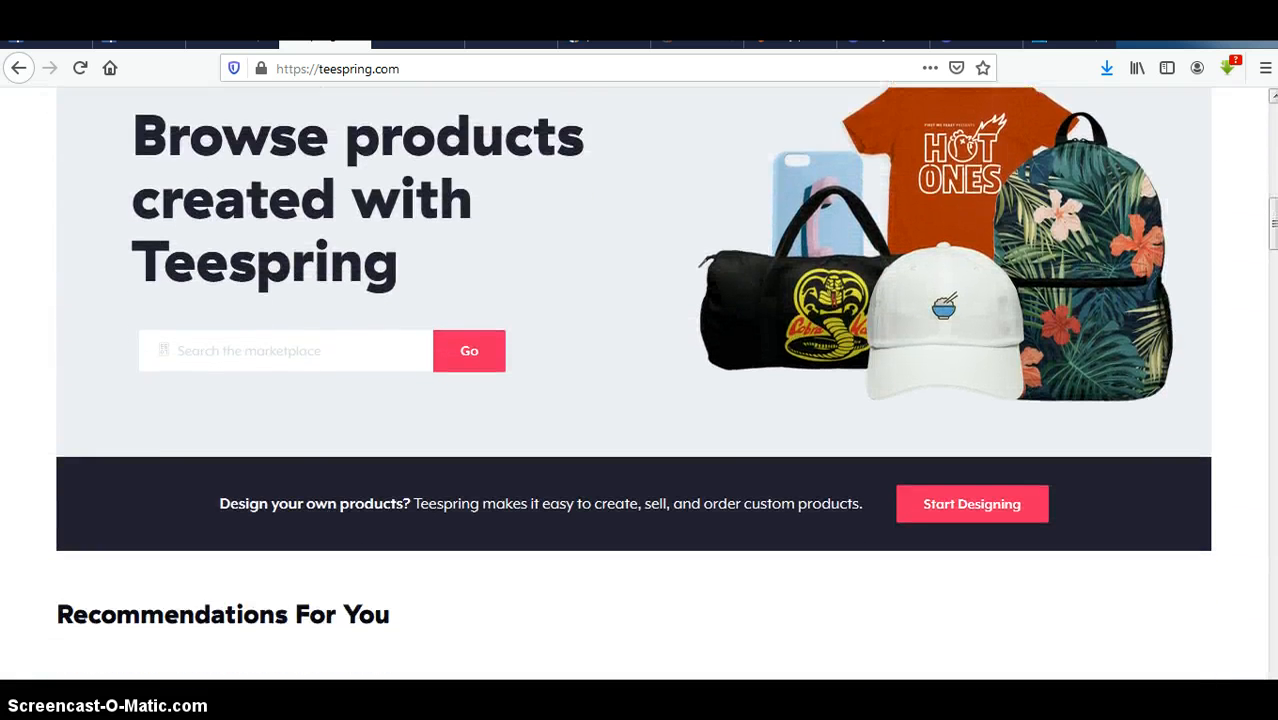
scroll(639, 383, down, 4)
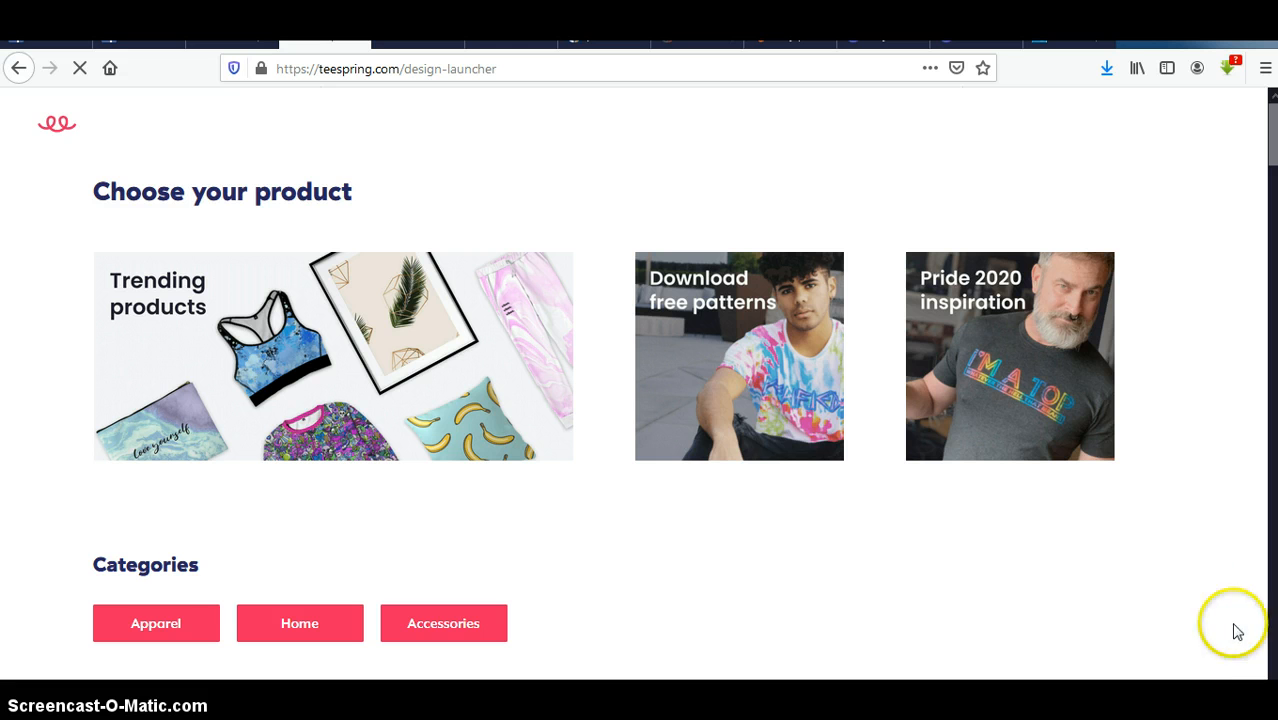
scroll(1207, 561, down, 5)
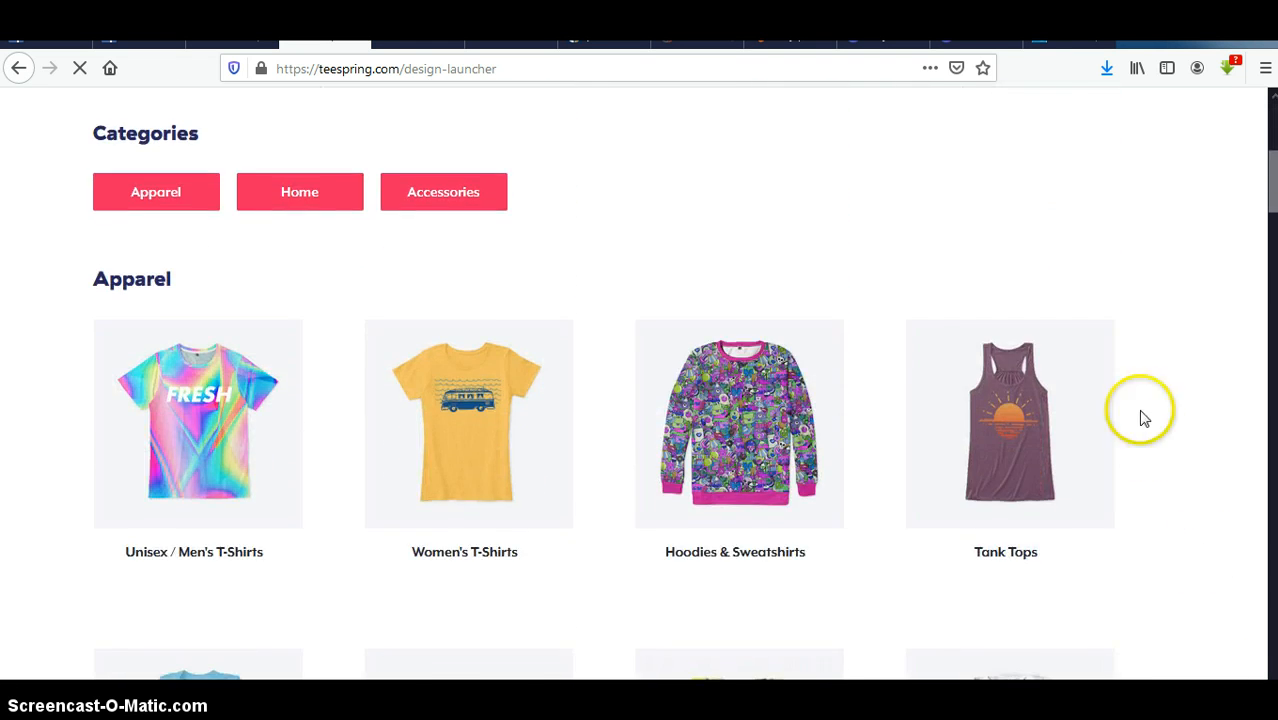
mouse_move(690, 321)
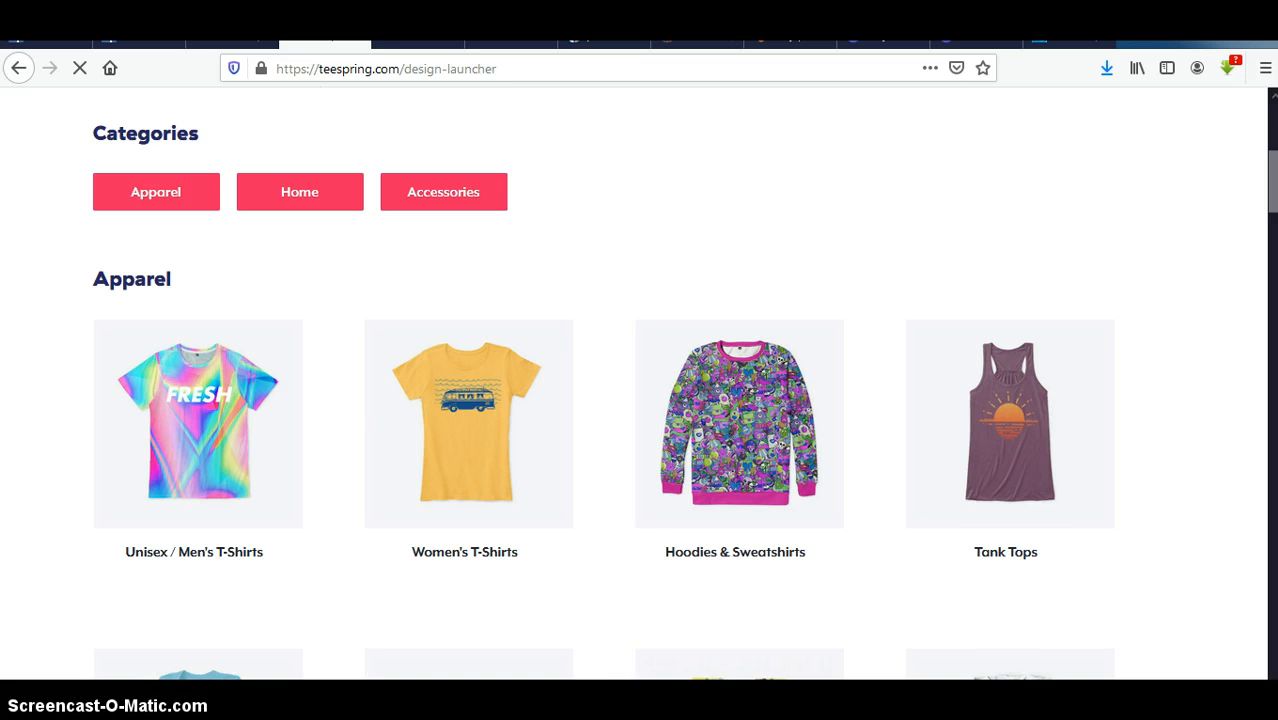
scroll(1212, 602, down, 3)
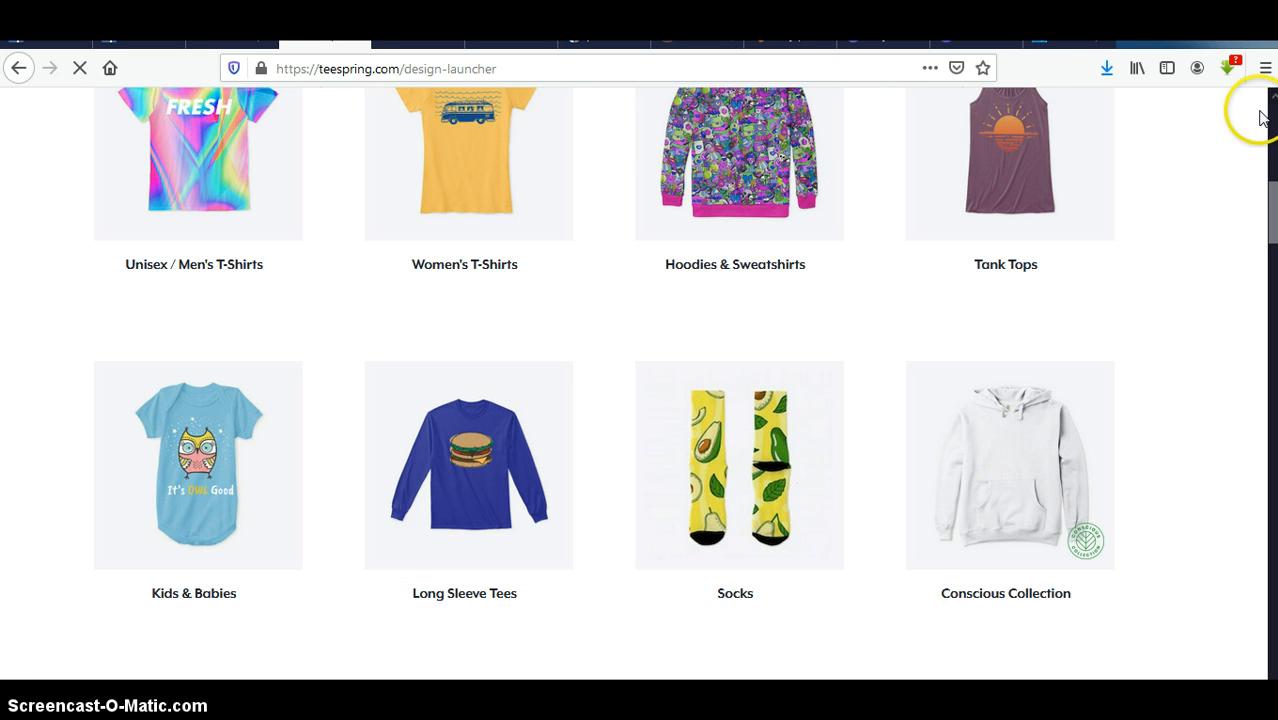
scroll(1150, 200, up, 2)
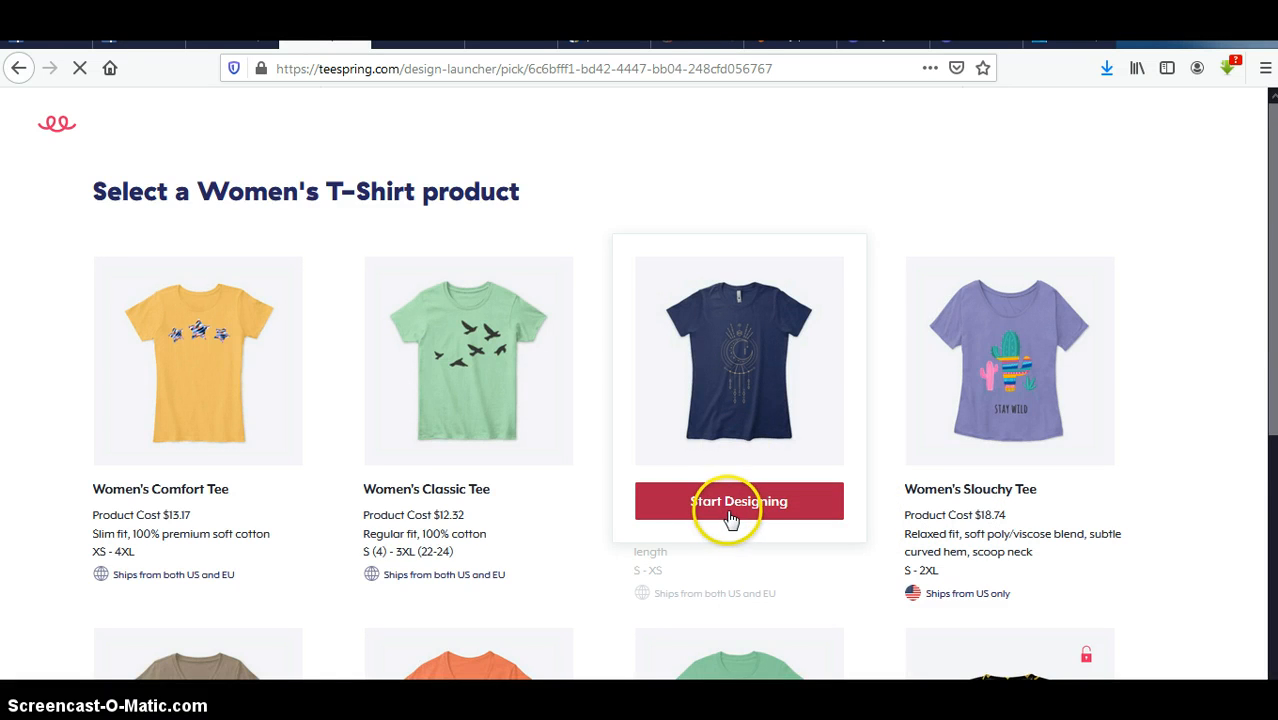
Start designing the navy women's T-shirt product, the Women's Boyfriend Tee, as a design to sell
click(736, 510)
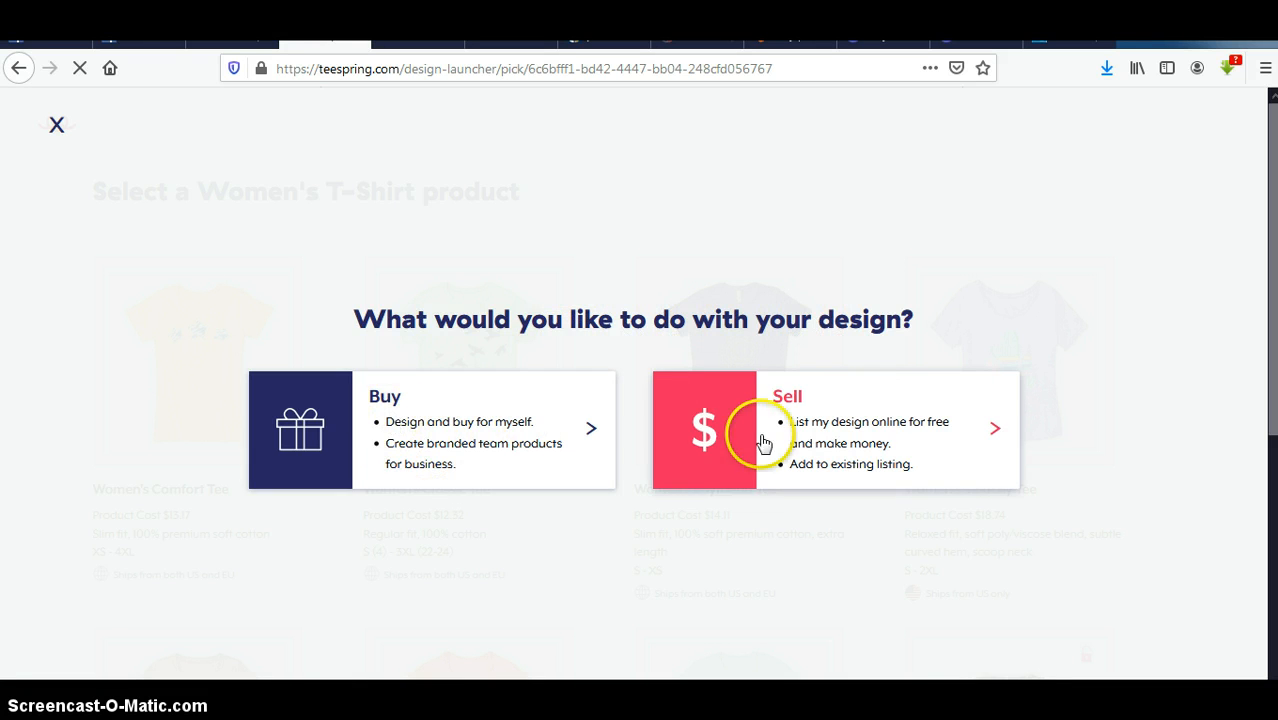
click(824, 433)
click(826, 436)
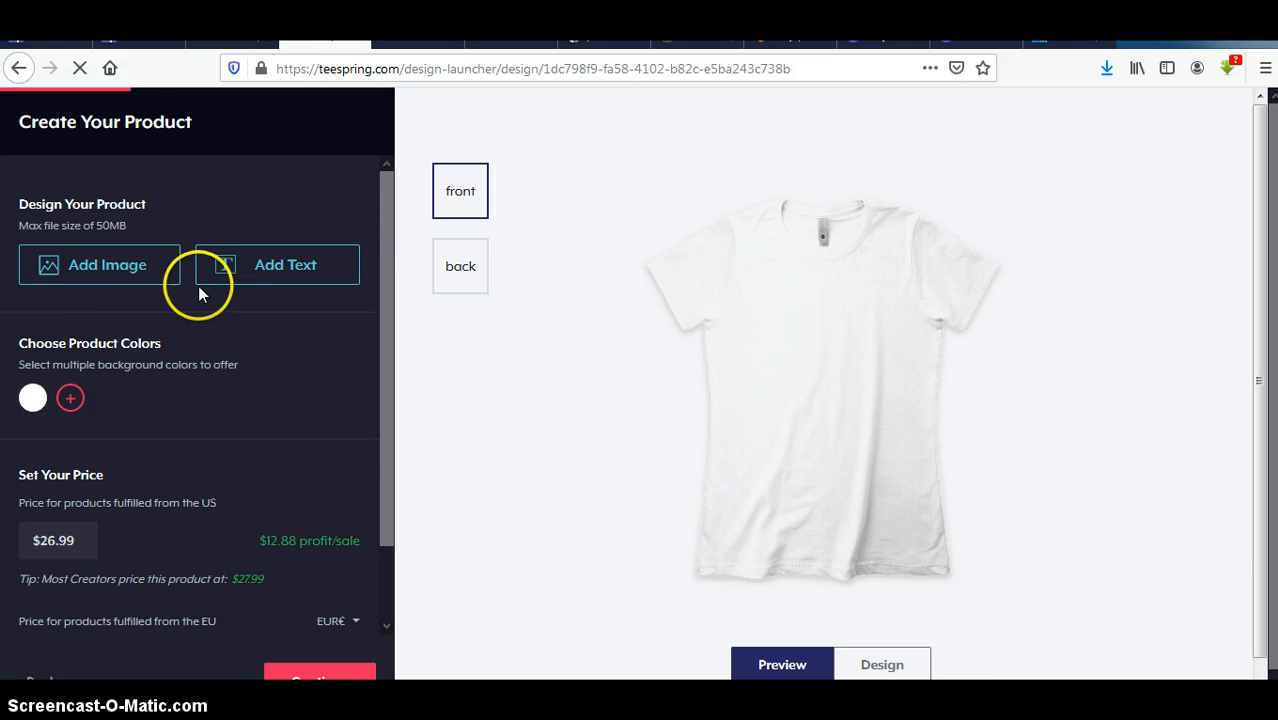
click(113, 264)
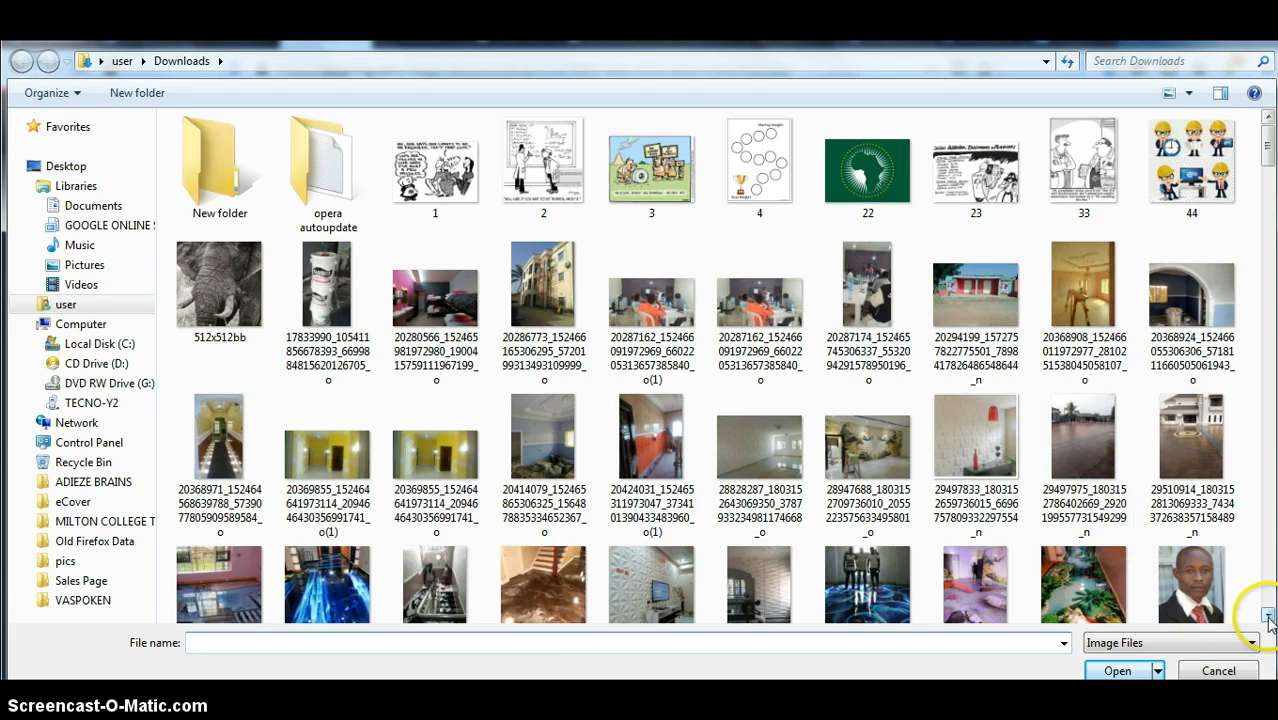
drag(1268, 620, 1268, 620)
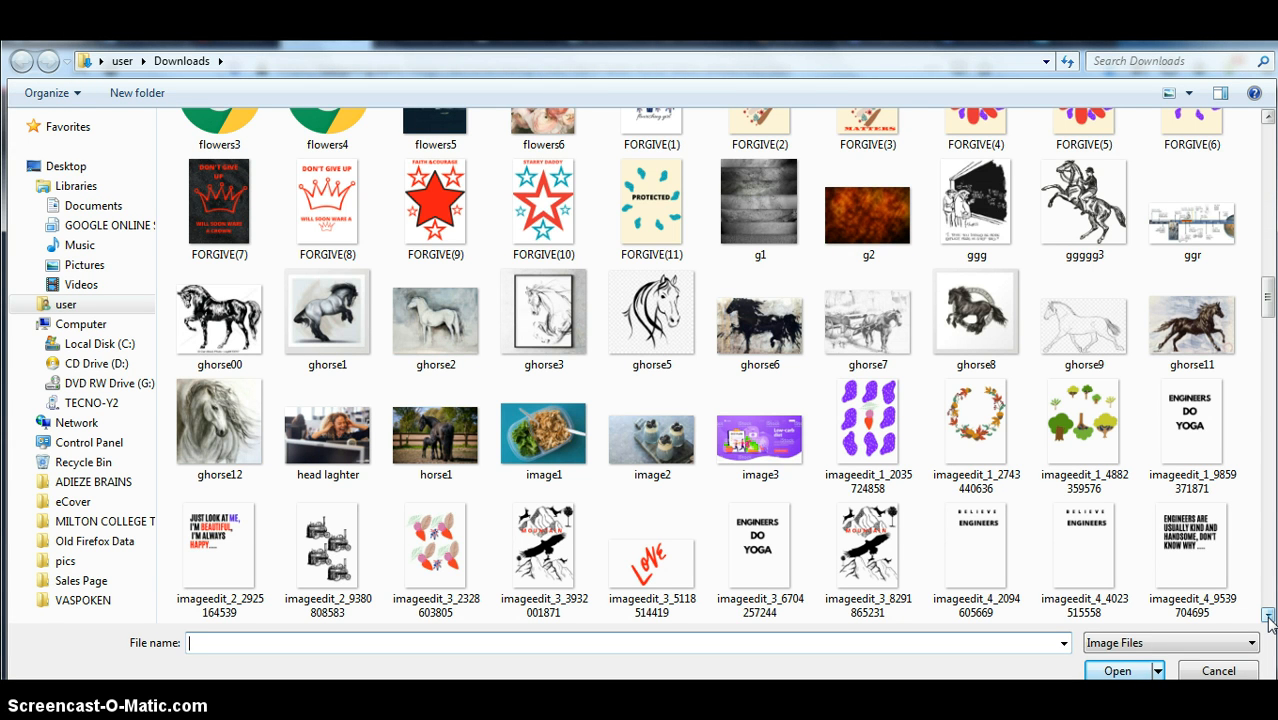
click(1268, 620)
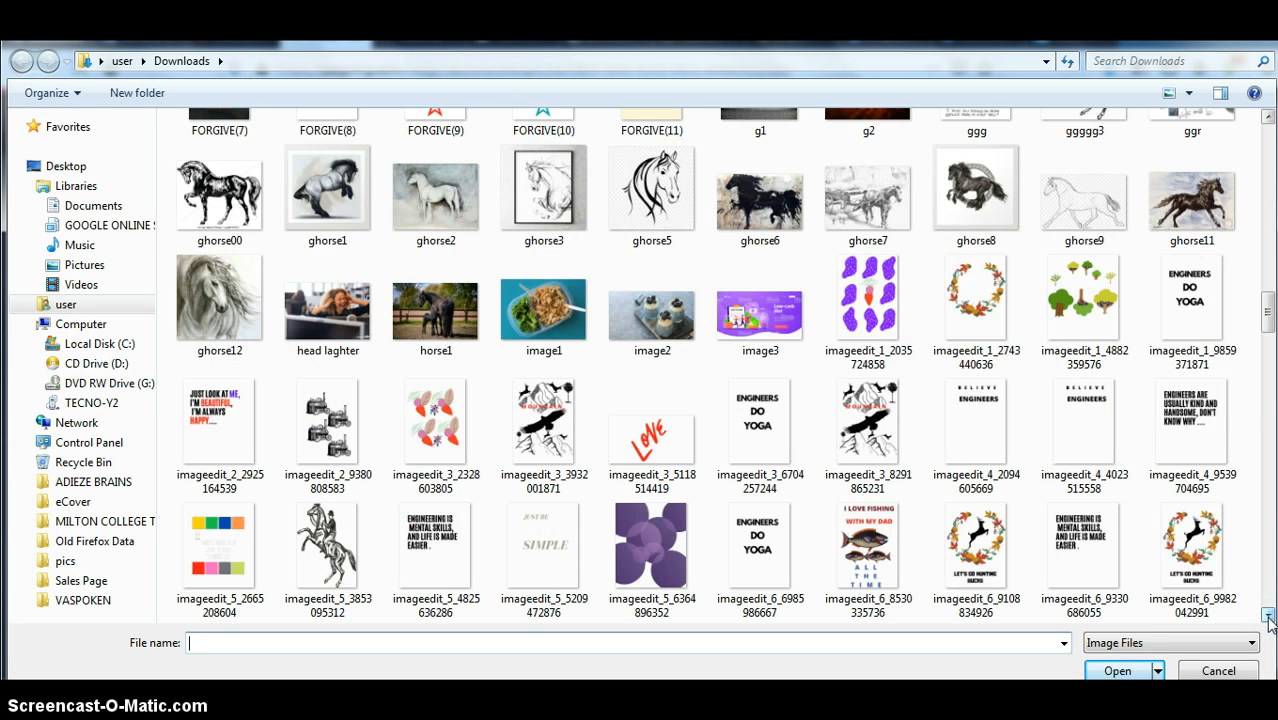
click(1268, 620)
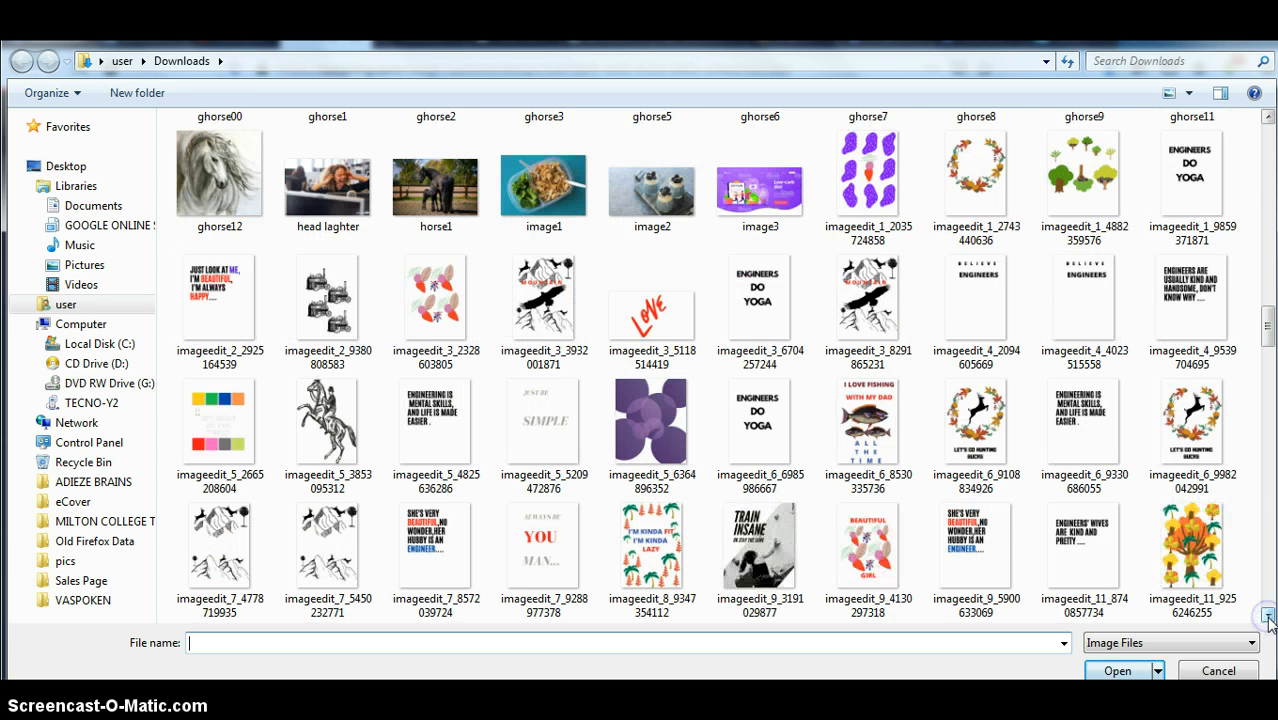
click(1268, 620)
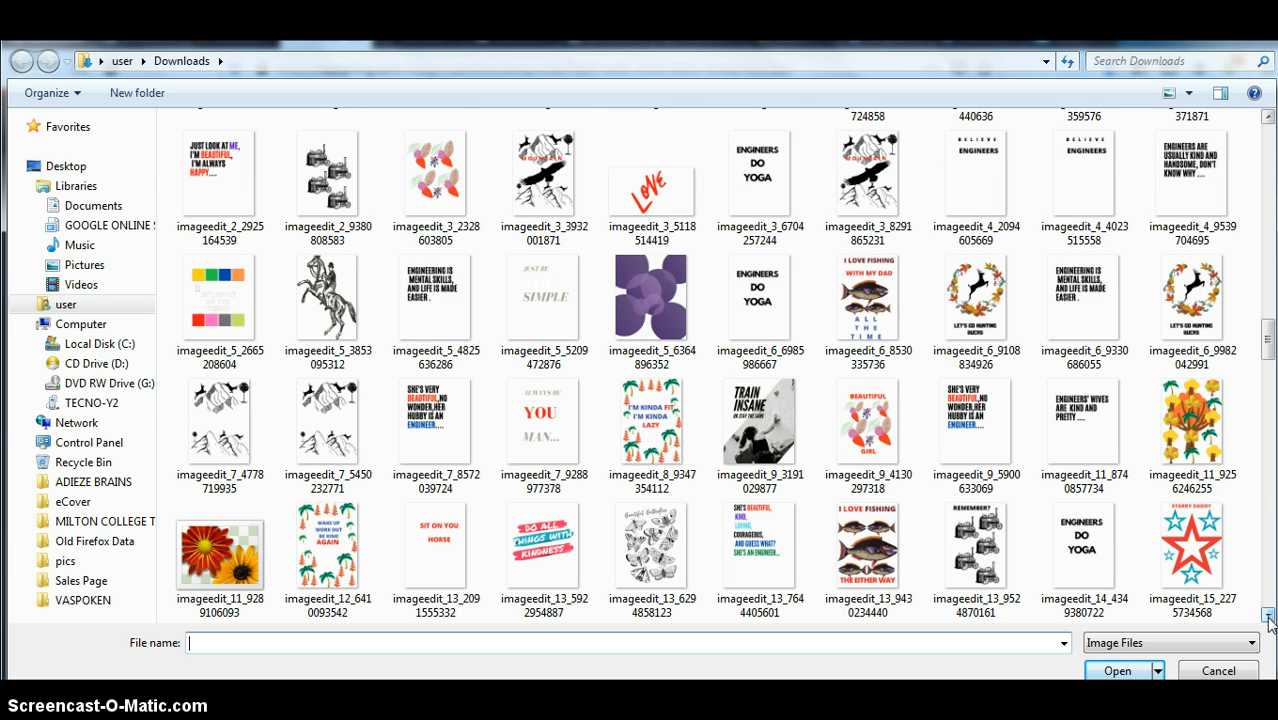
click(1268, 620)
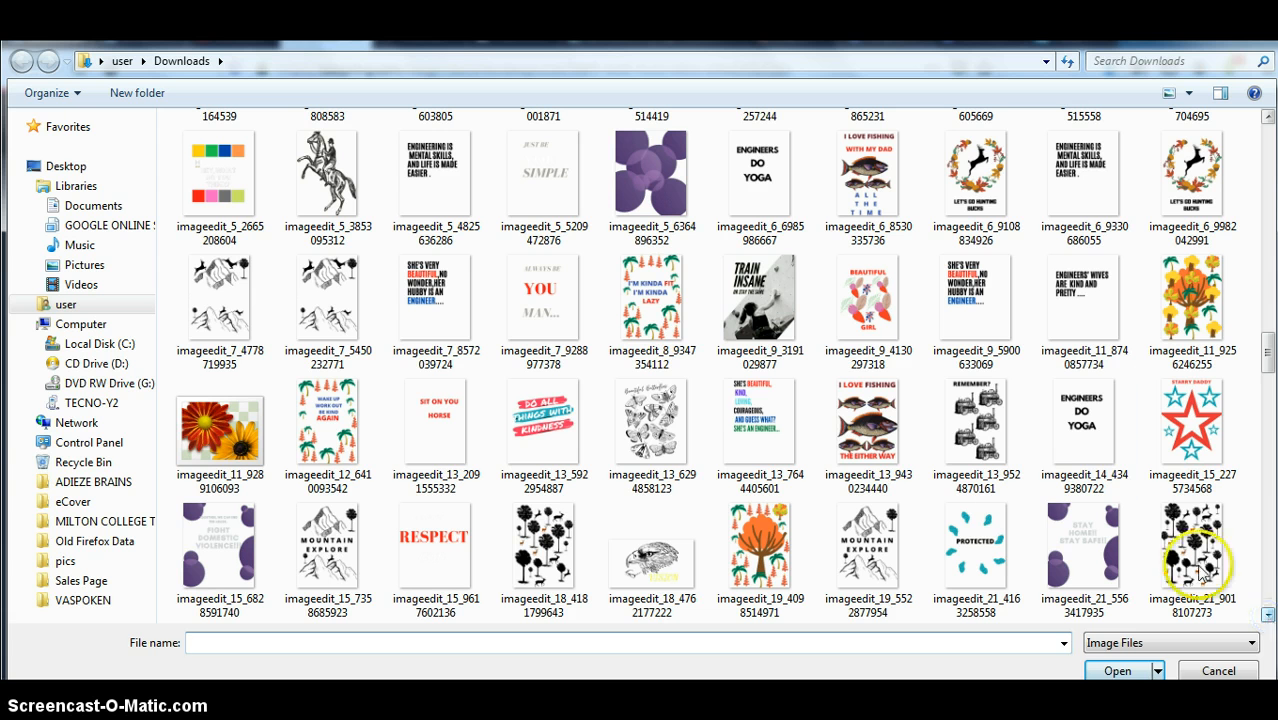
double_click(648, 425)
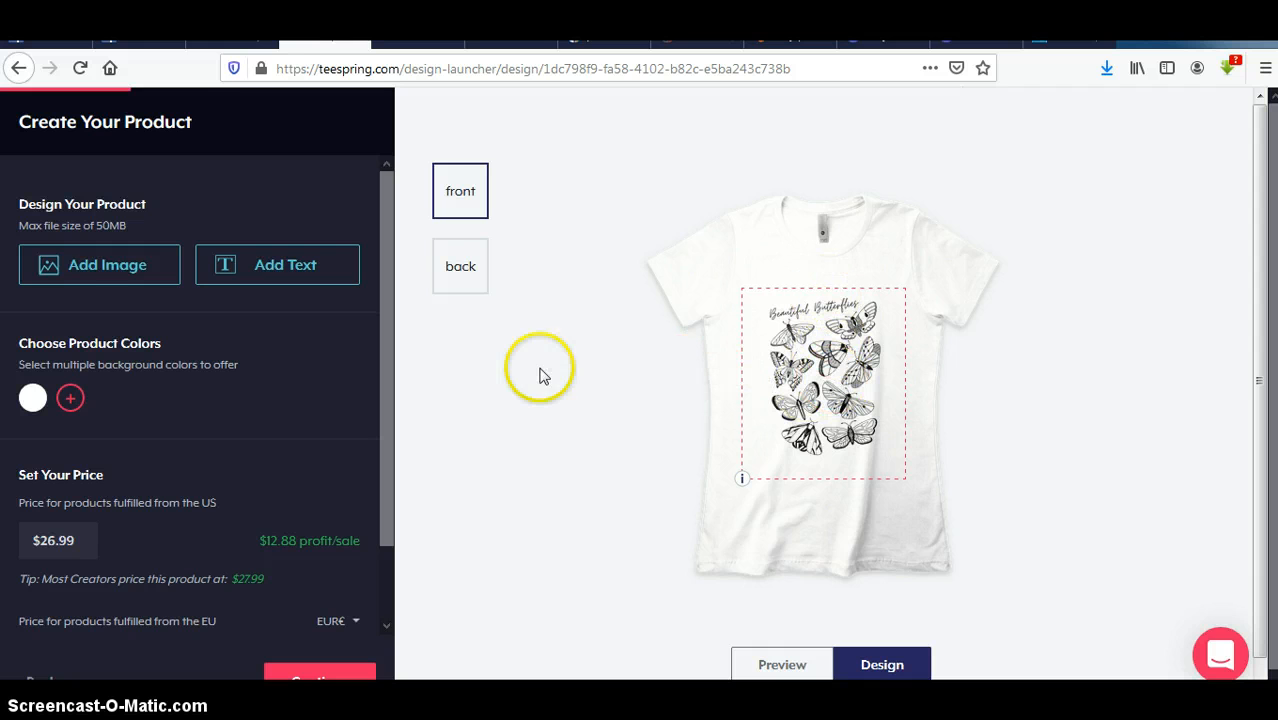
Add red and dark blue to the background colors on offer, trying Purple Rush and removing it again
click(70, 398)
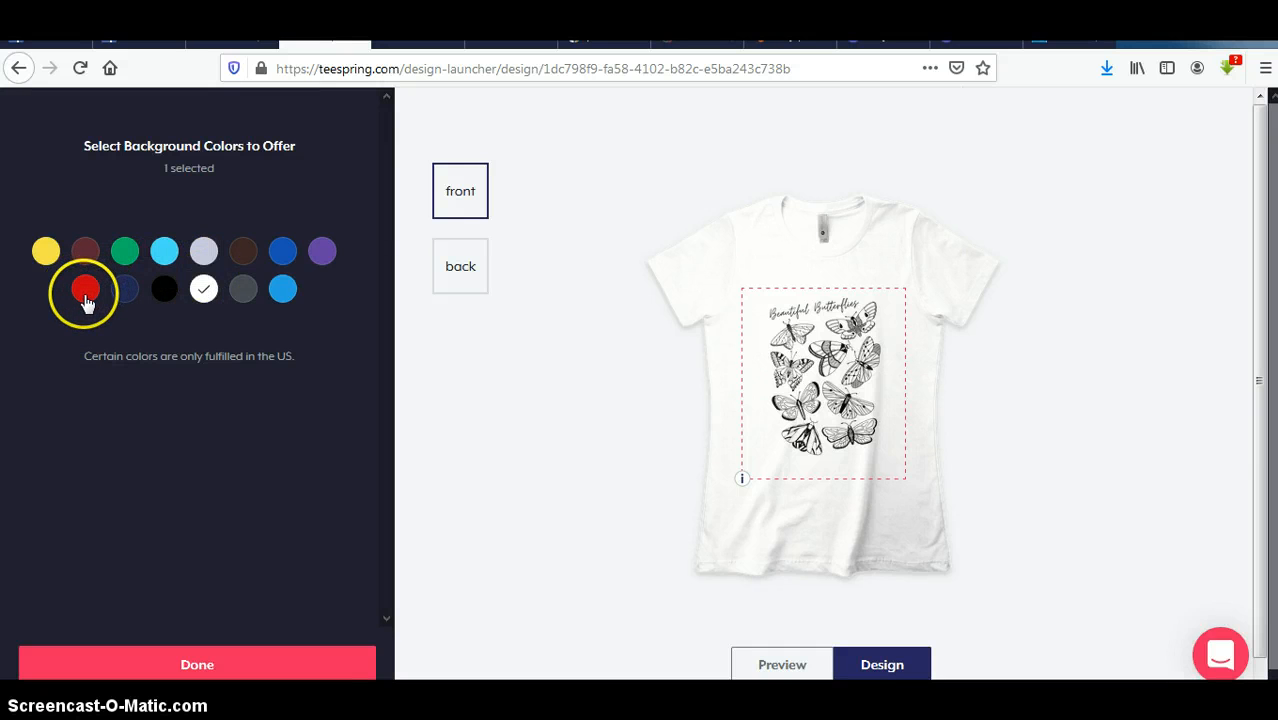
click(85, 292)
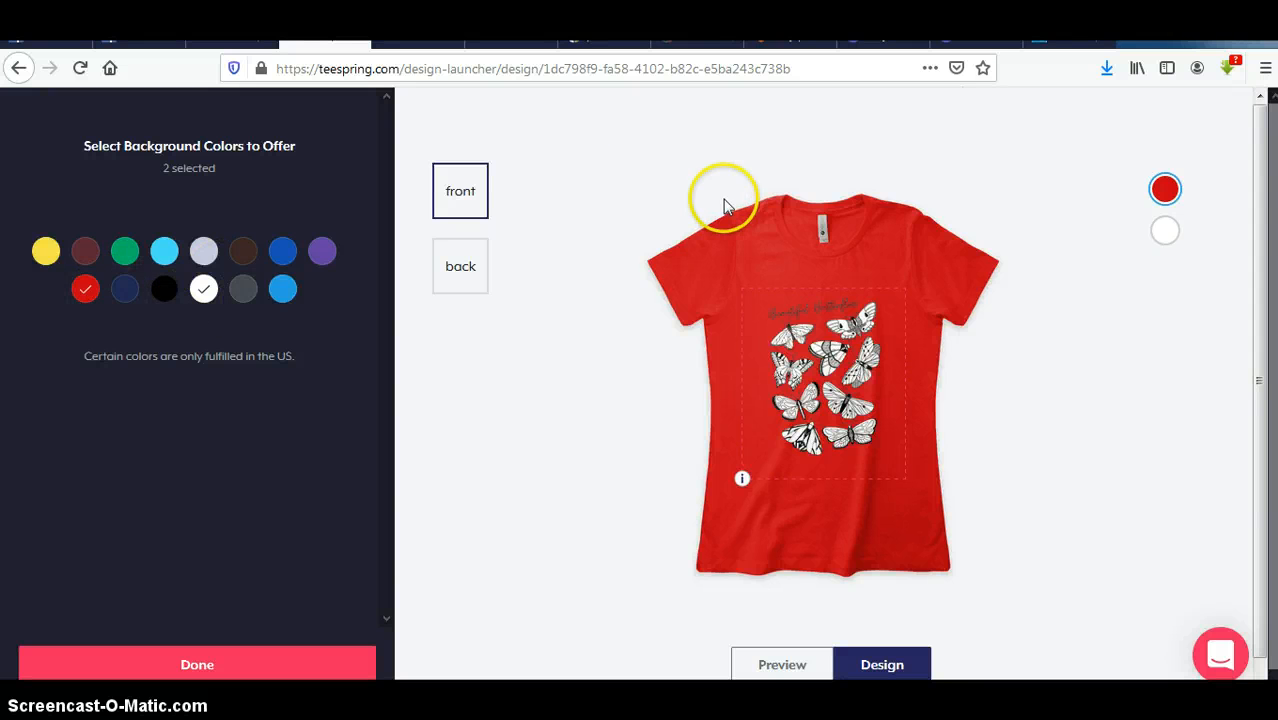
click(323, 253)
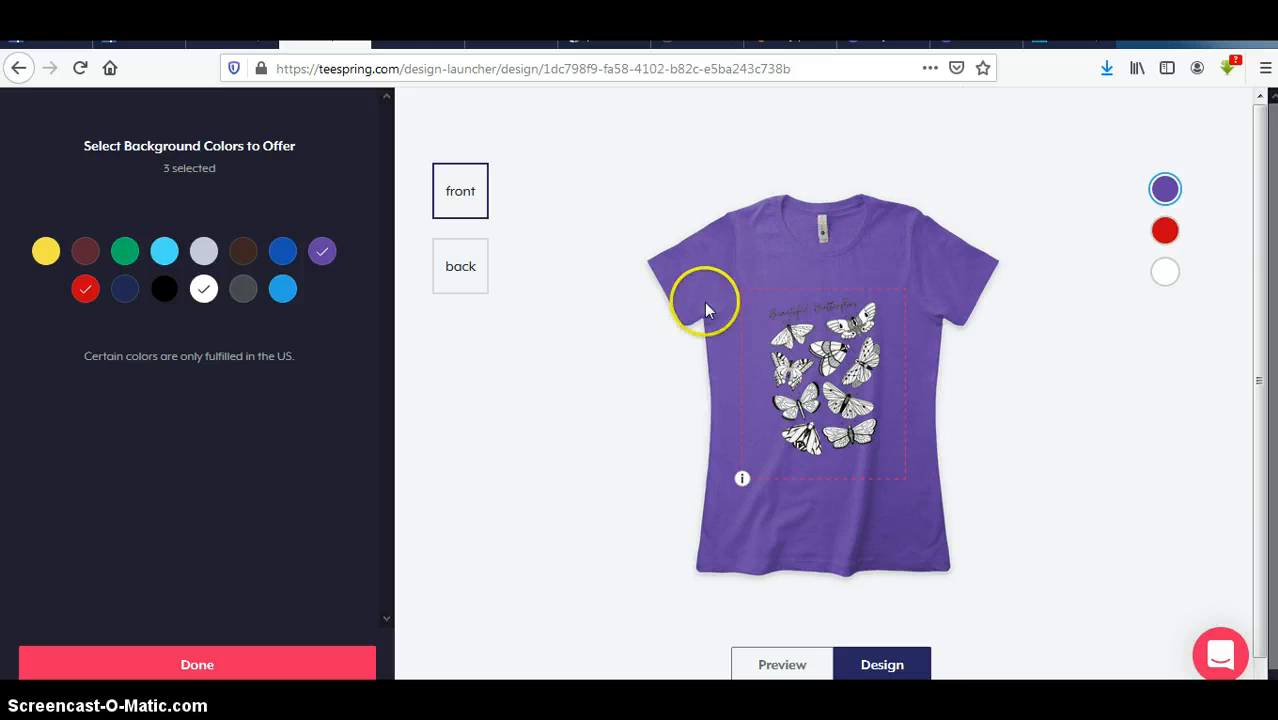
click(284, 253)
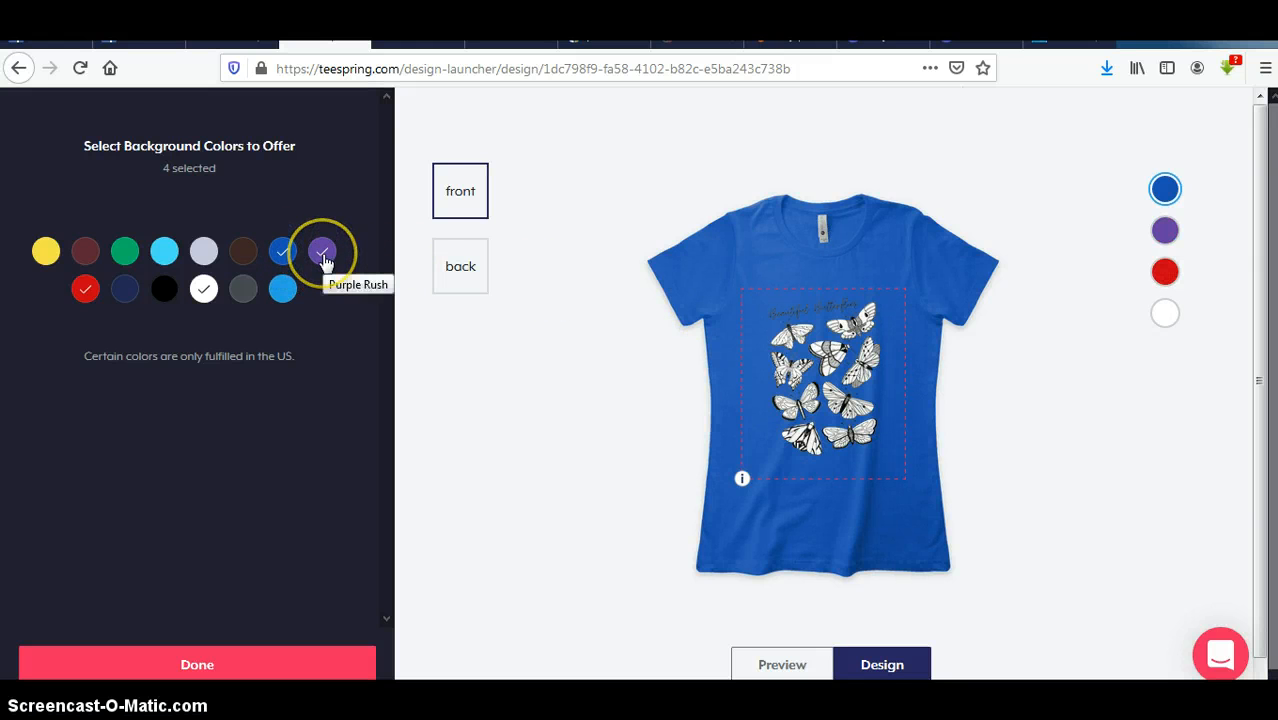
click(320, 255)
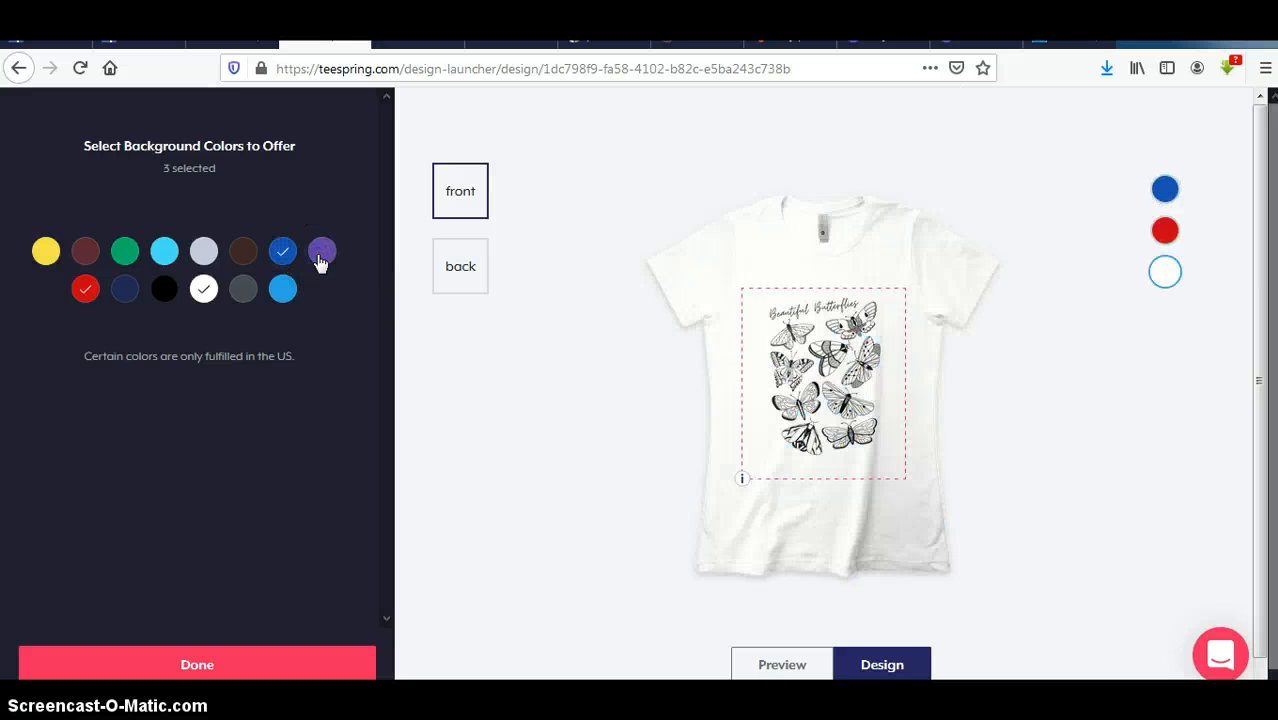
Add light blue and yellow to the offered shirt colors, try maroon and remove it, and finish the color selection
click(286, 292)
click(286, 294)
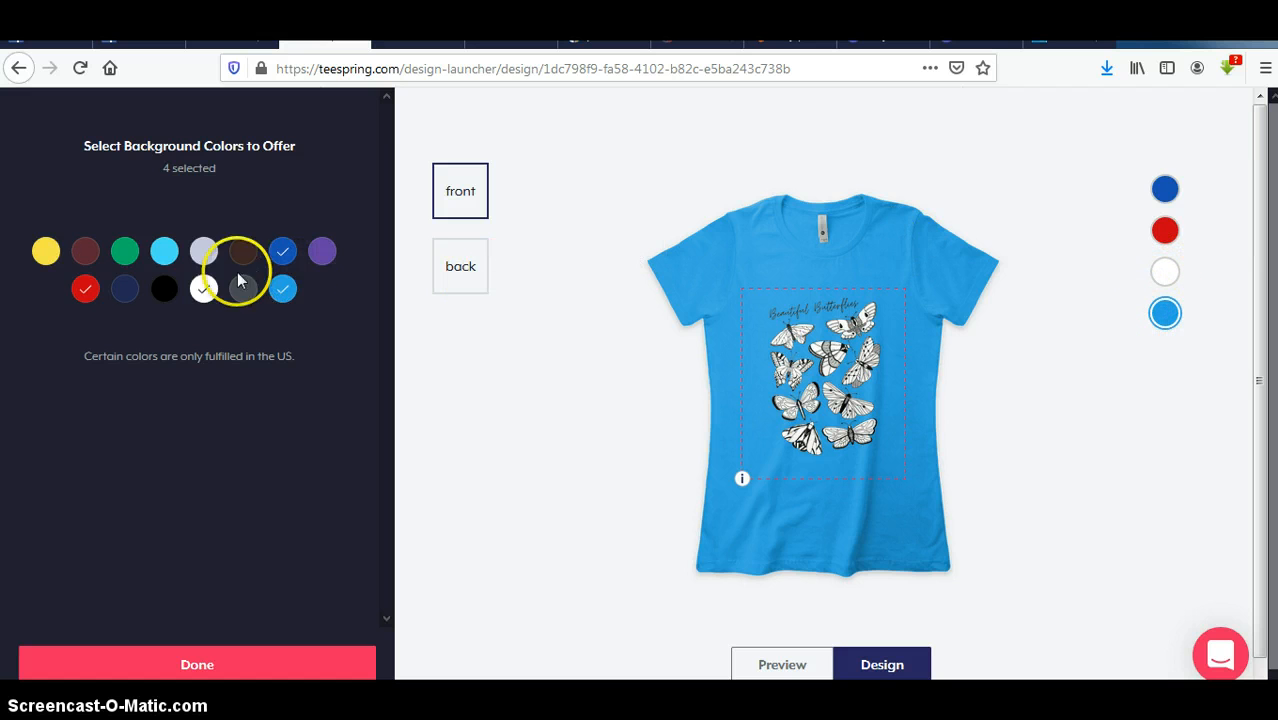
click(88, 255)
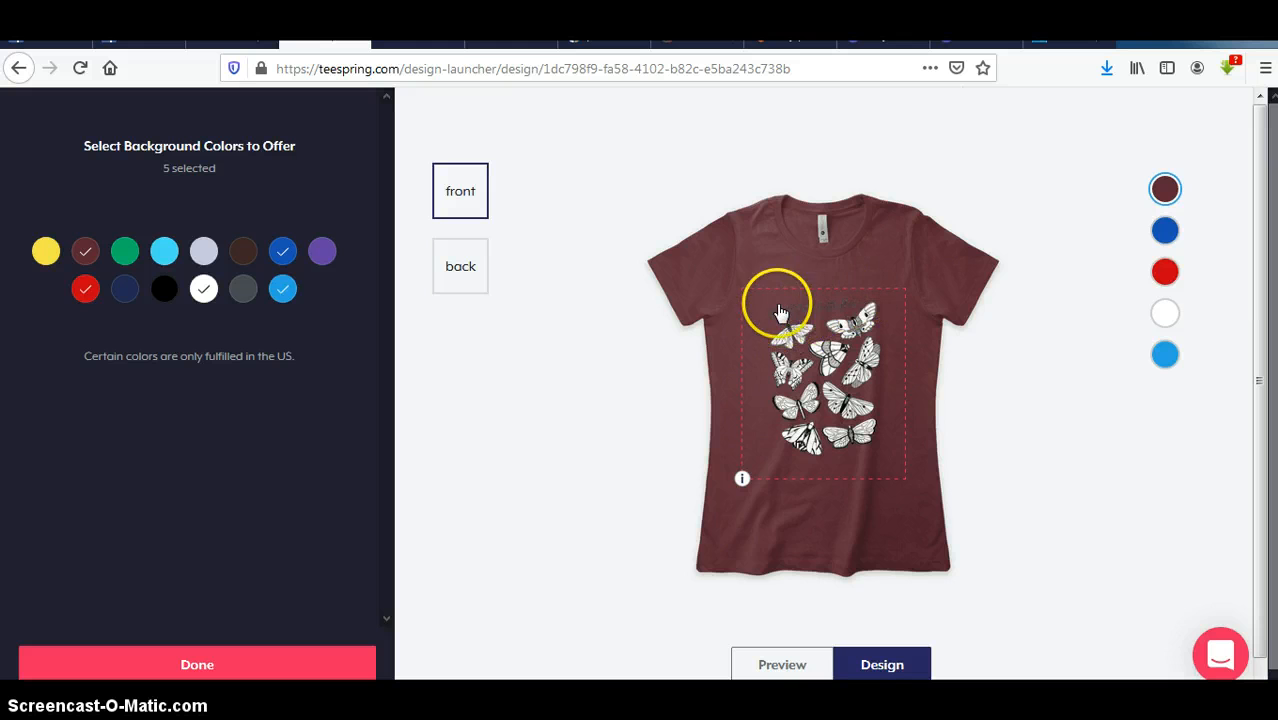
click(86, 259)
click(47, 253)
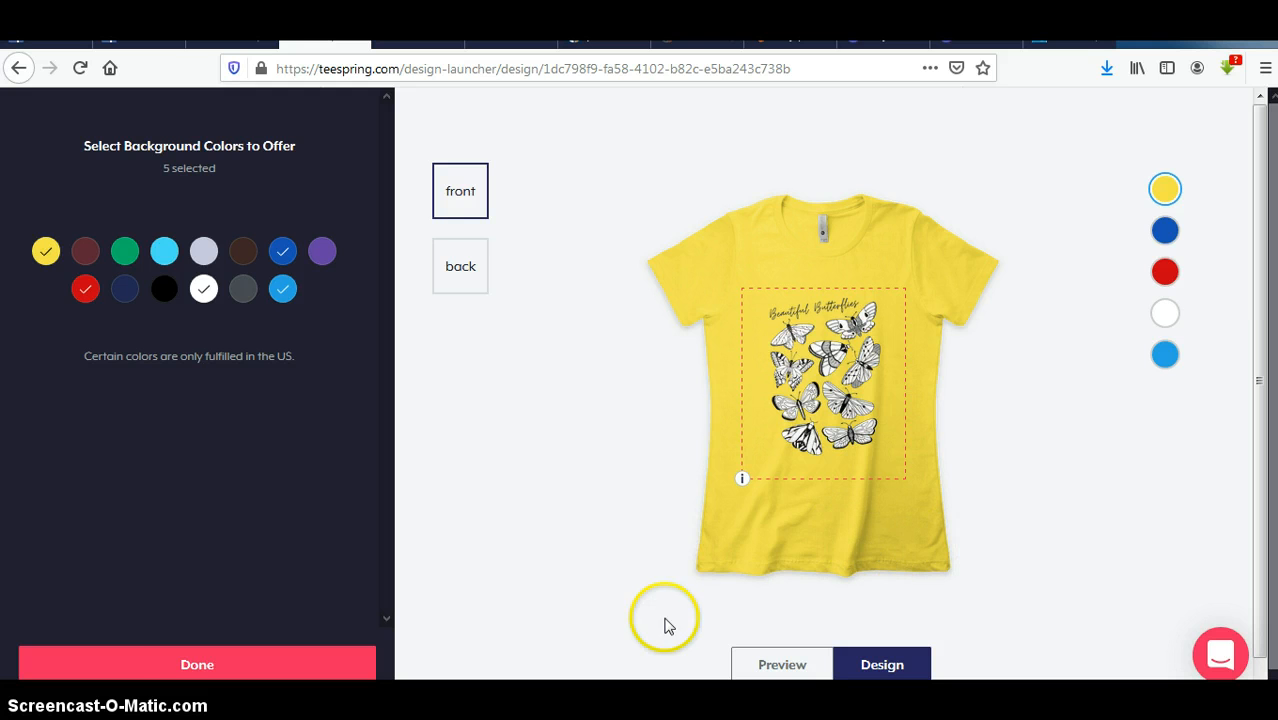
click(195, 664)
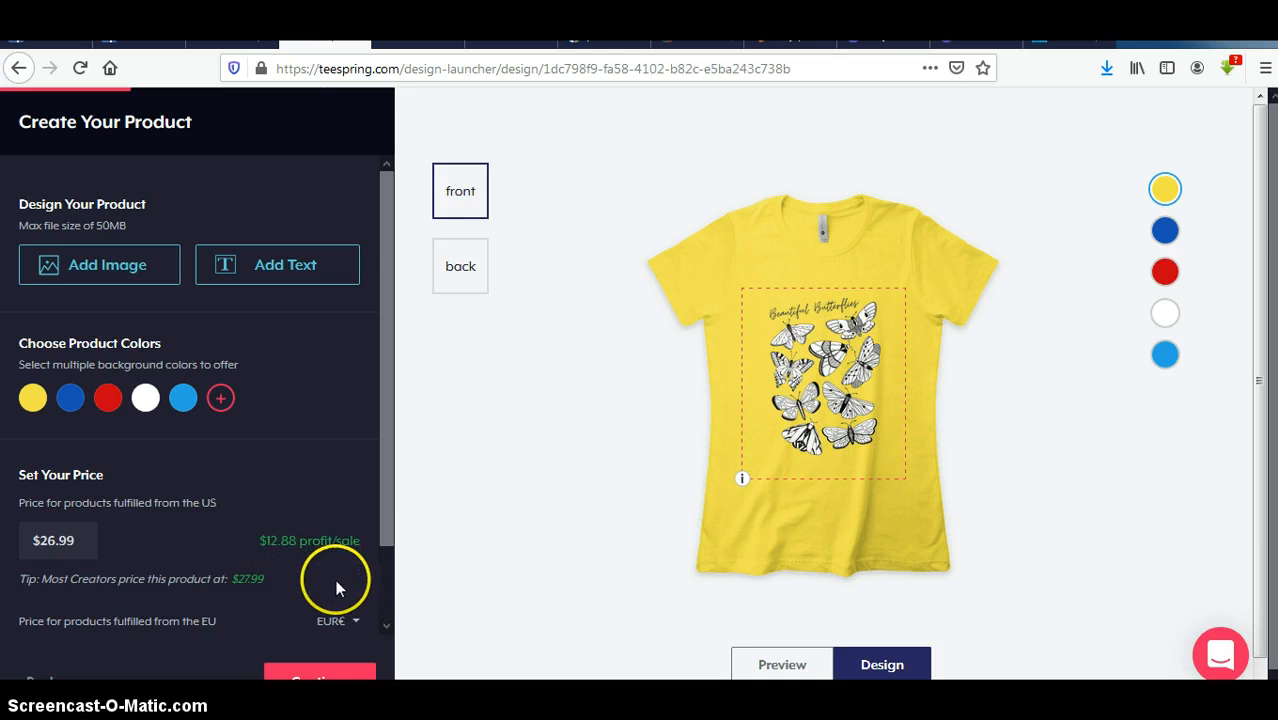
Continue to the additional products stage and look through the apparel suggested for the butterflies design
click(319, 679)
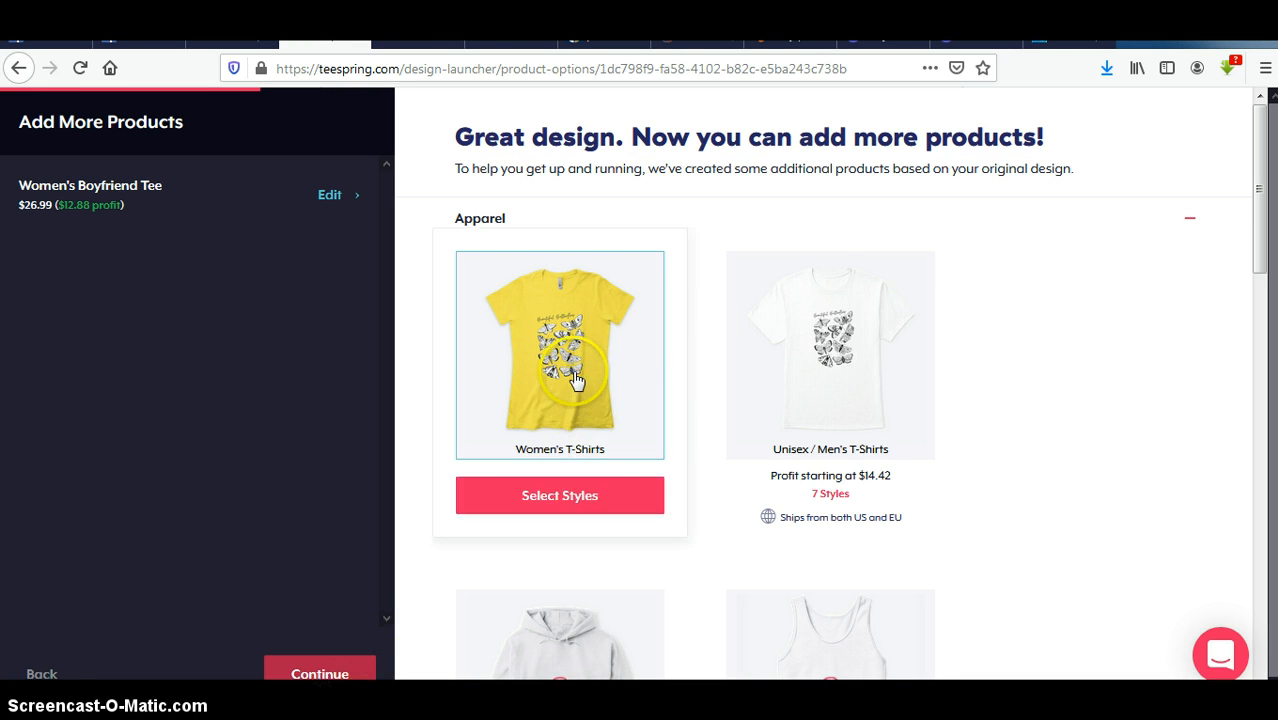
click(545, 350)
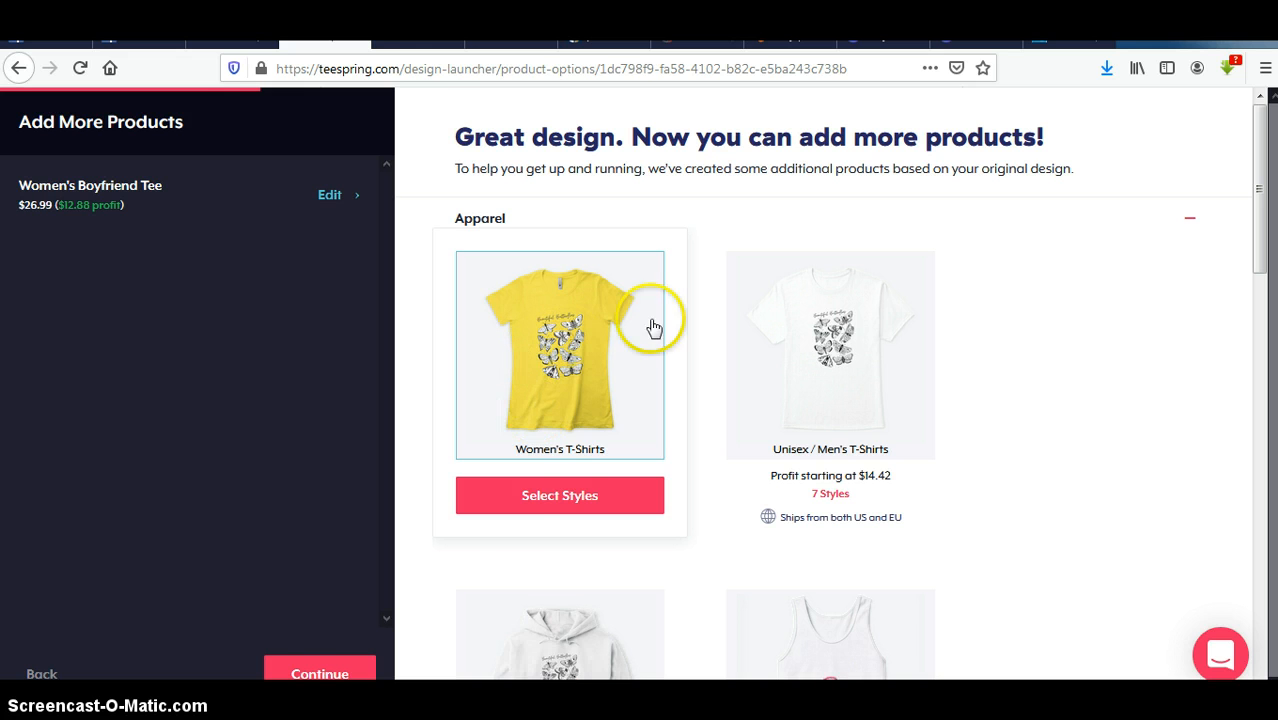
click(840, 380)
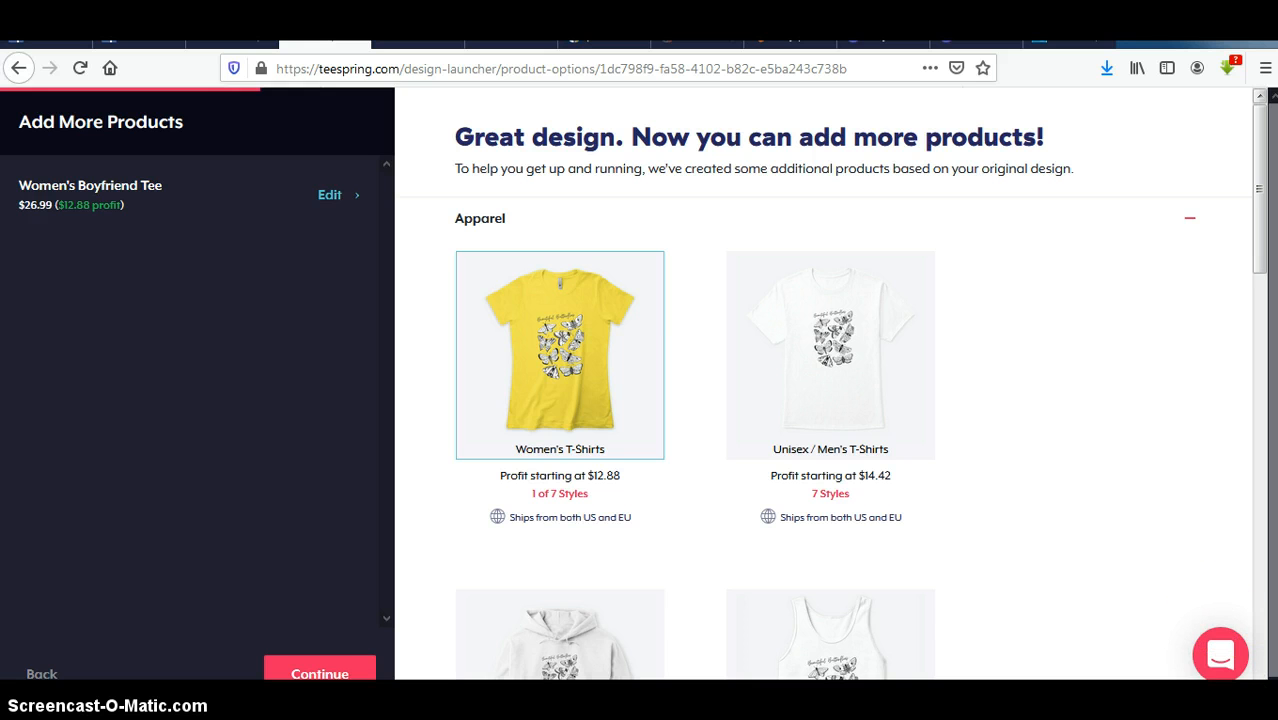
scroll(1175, 528, down, 2)
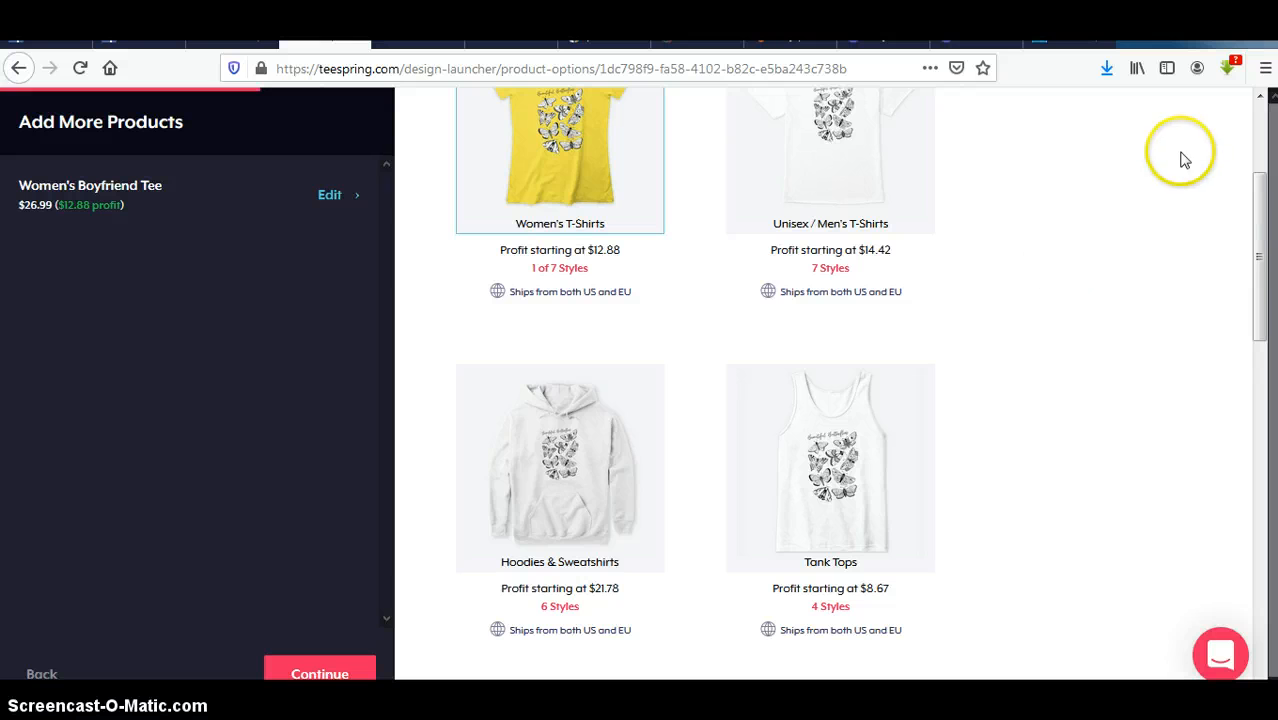
click(1262, 98)
scroll(1262, 98, up, 3)
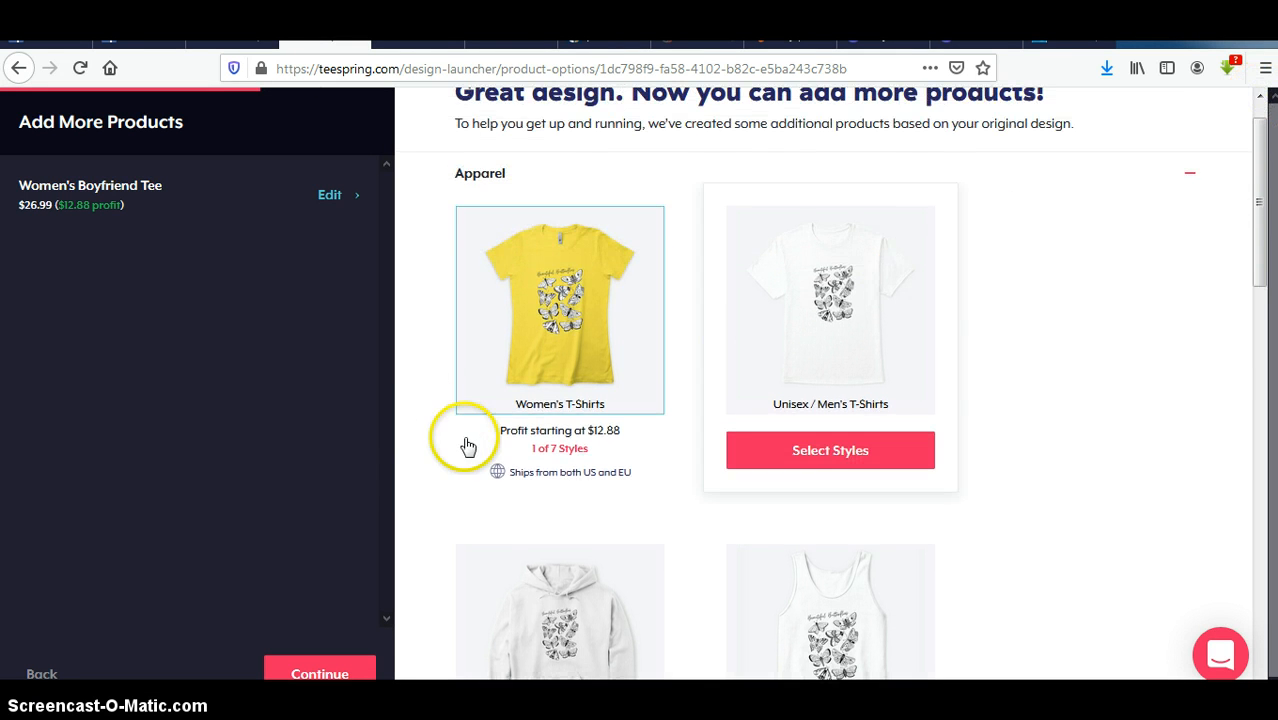
Continue without additional products to the listing stage and title the new listing "BEAUTIFUL BUTTERFLIES"
click(319, 673)
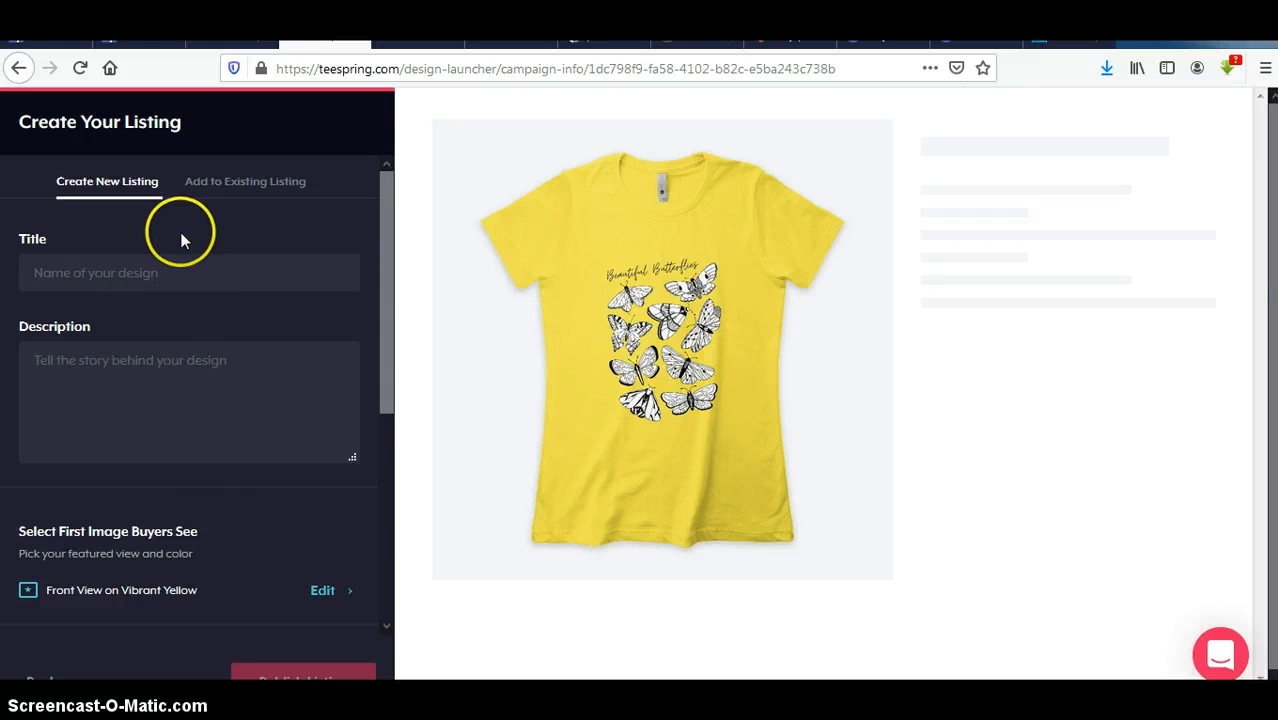
click(167, 273)
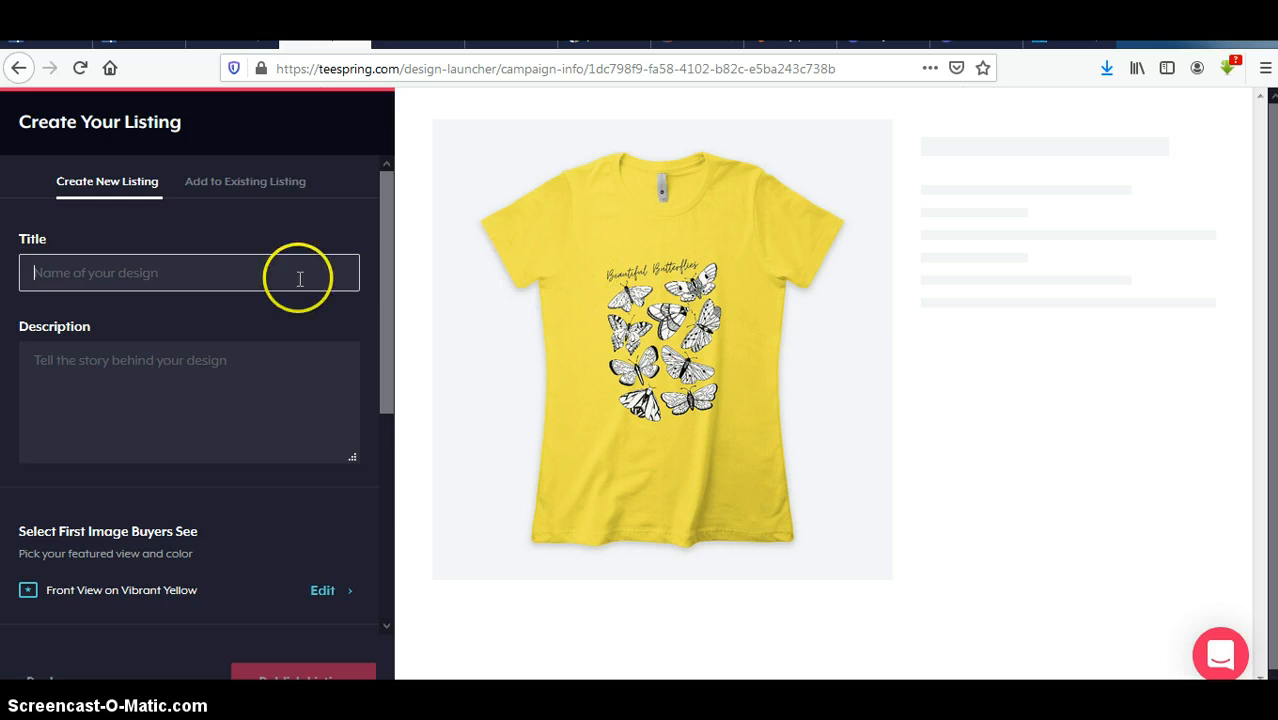
click(151, 272)
text(BE)
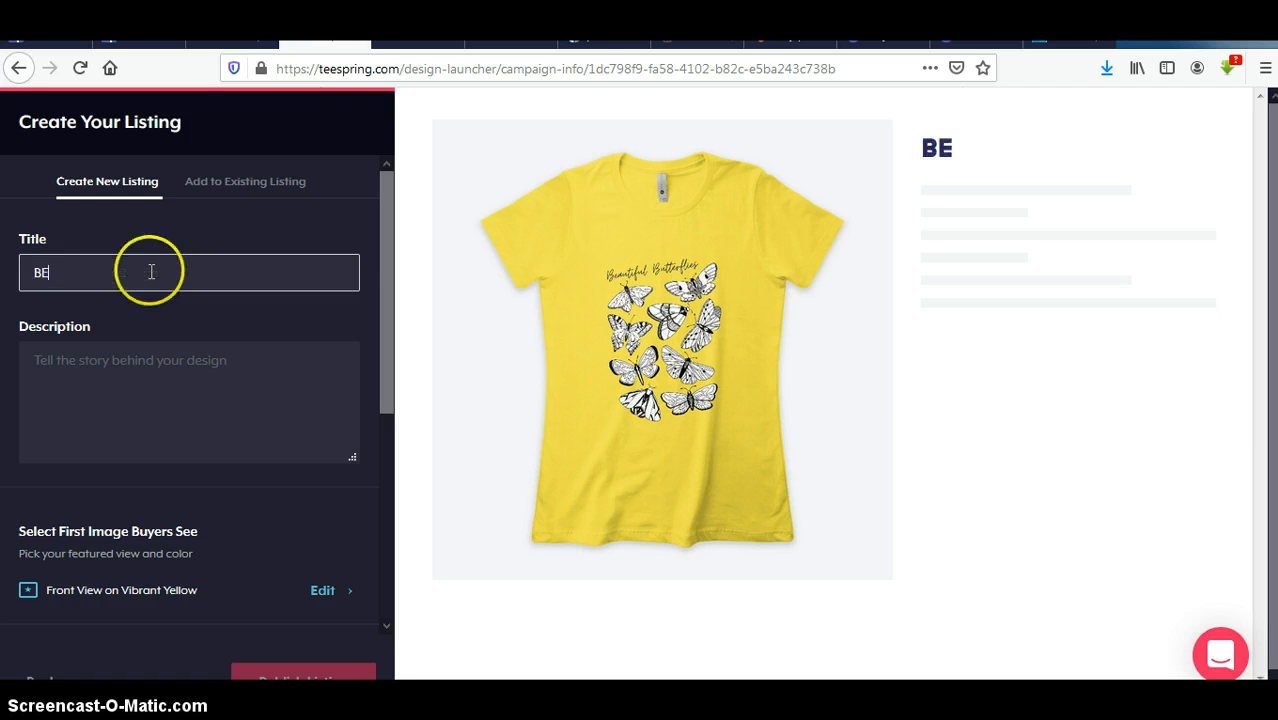
text(AUTI)
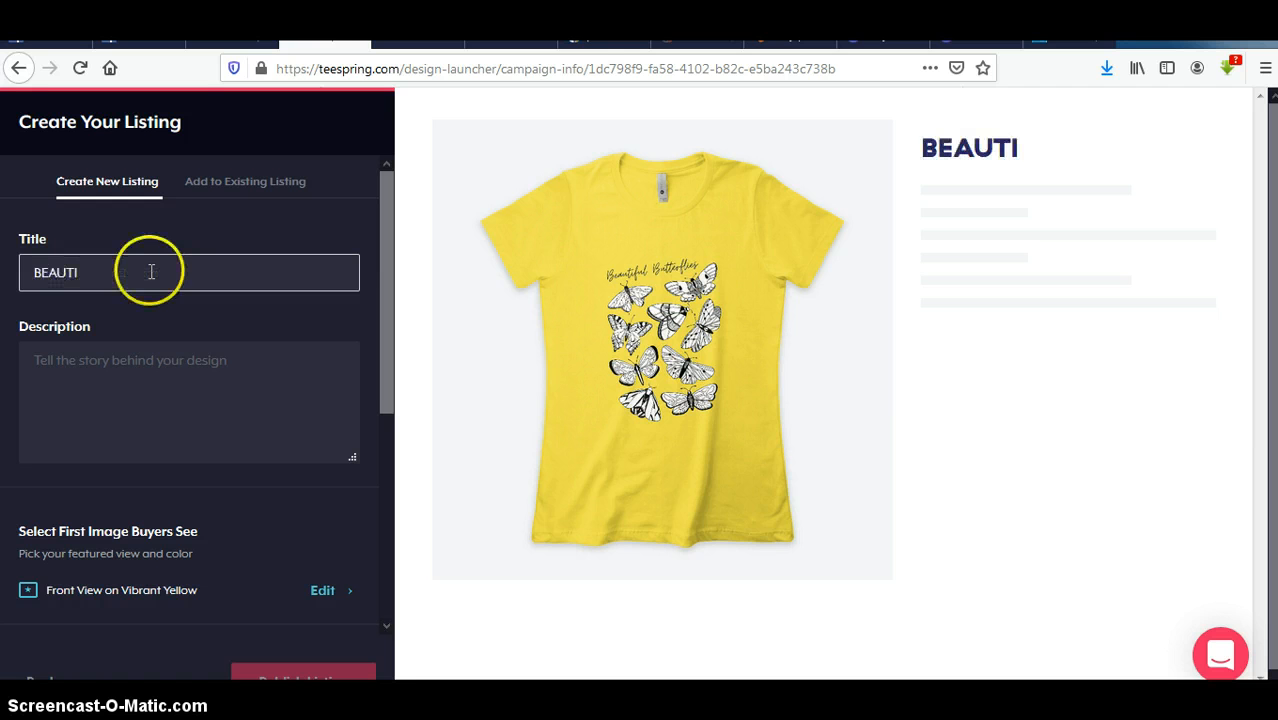
text(FUL)
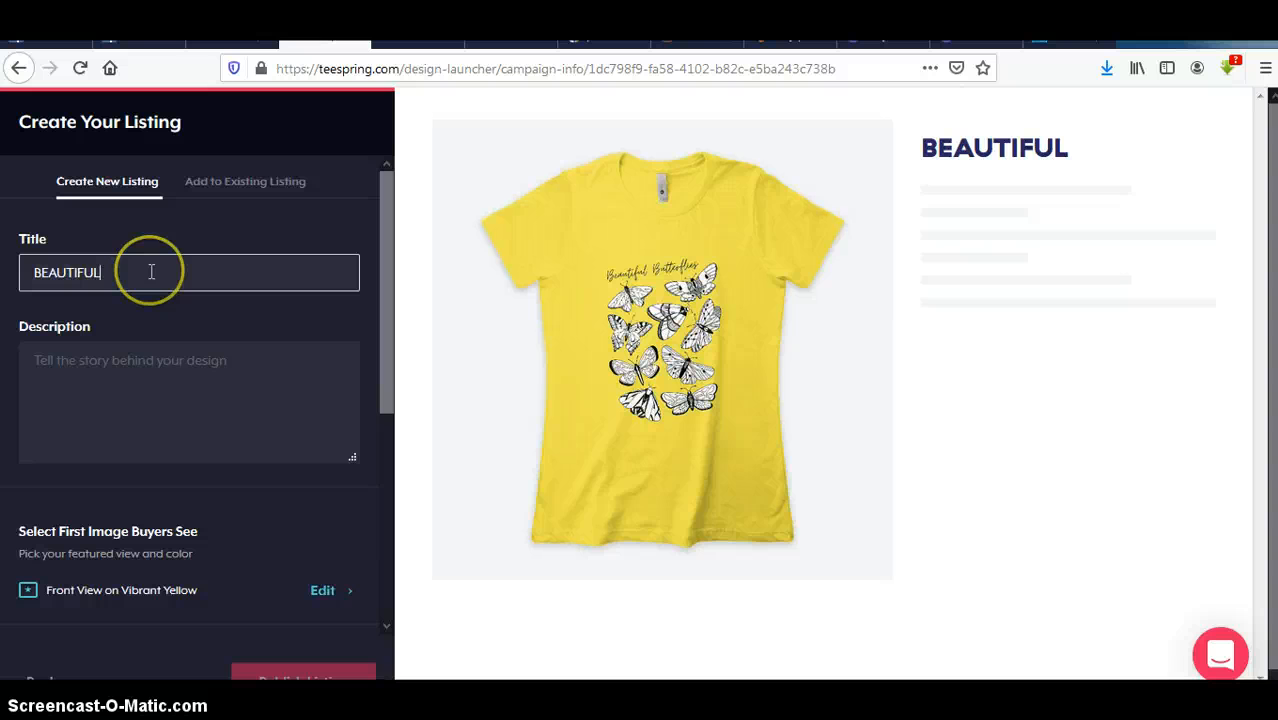
text( BUT)
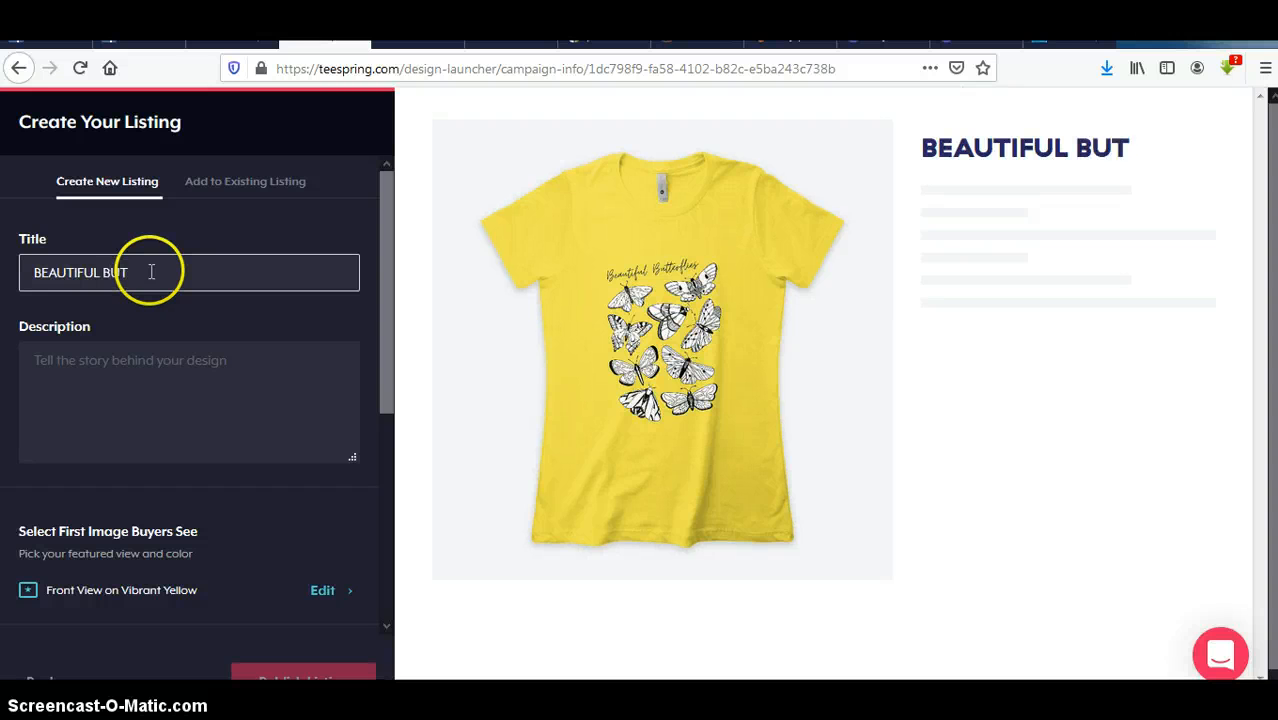
text(TERF)
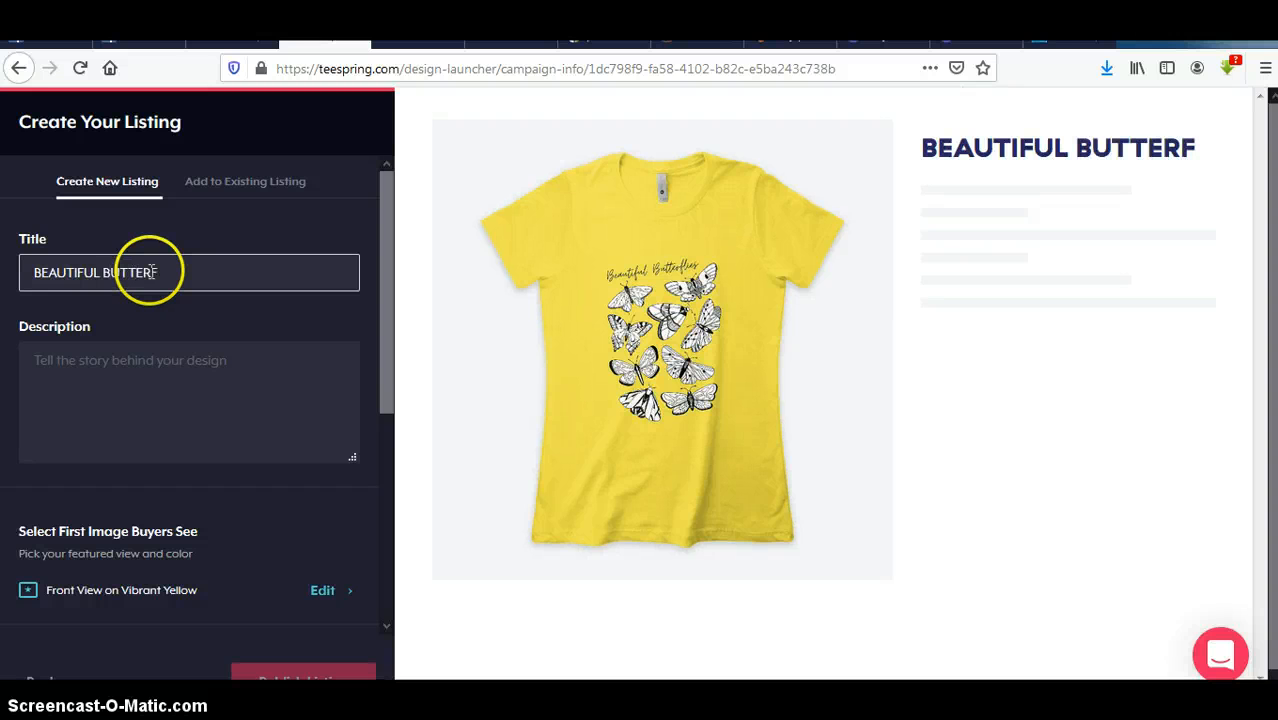
text(L)
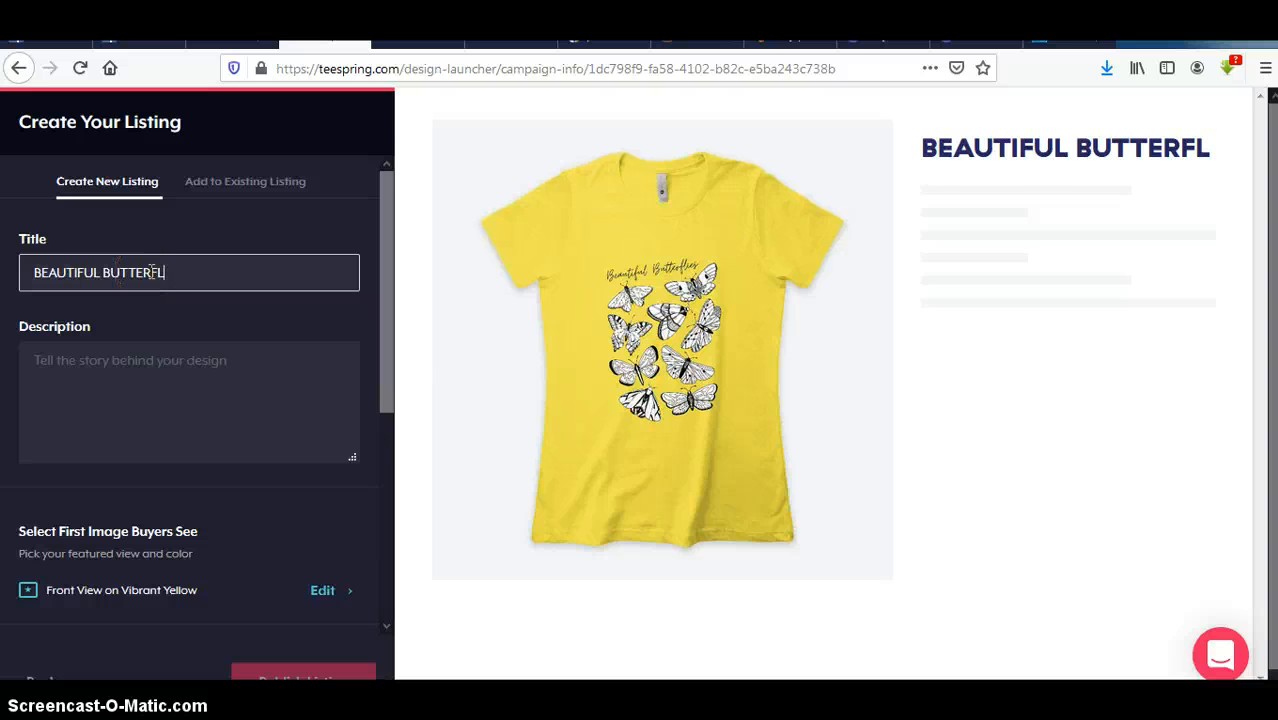
text(IES)
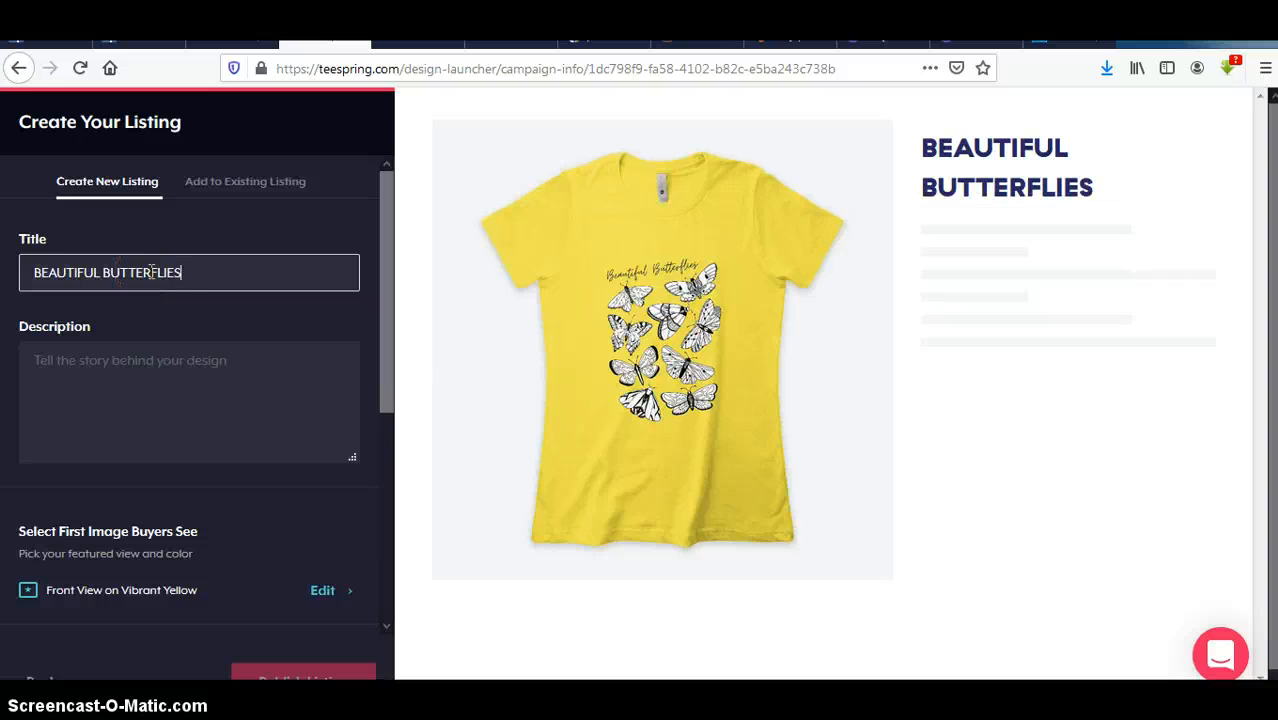
Enter the listing description "ADD FUN WITH THIS FUNNY T-SHIRT AND BUY ONE FOR SOME ONE"
click(152, 358)
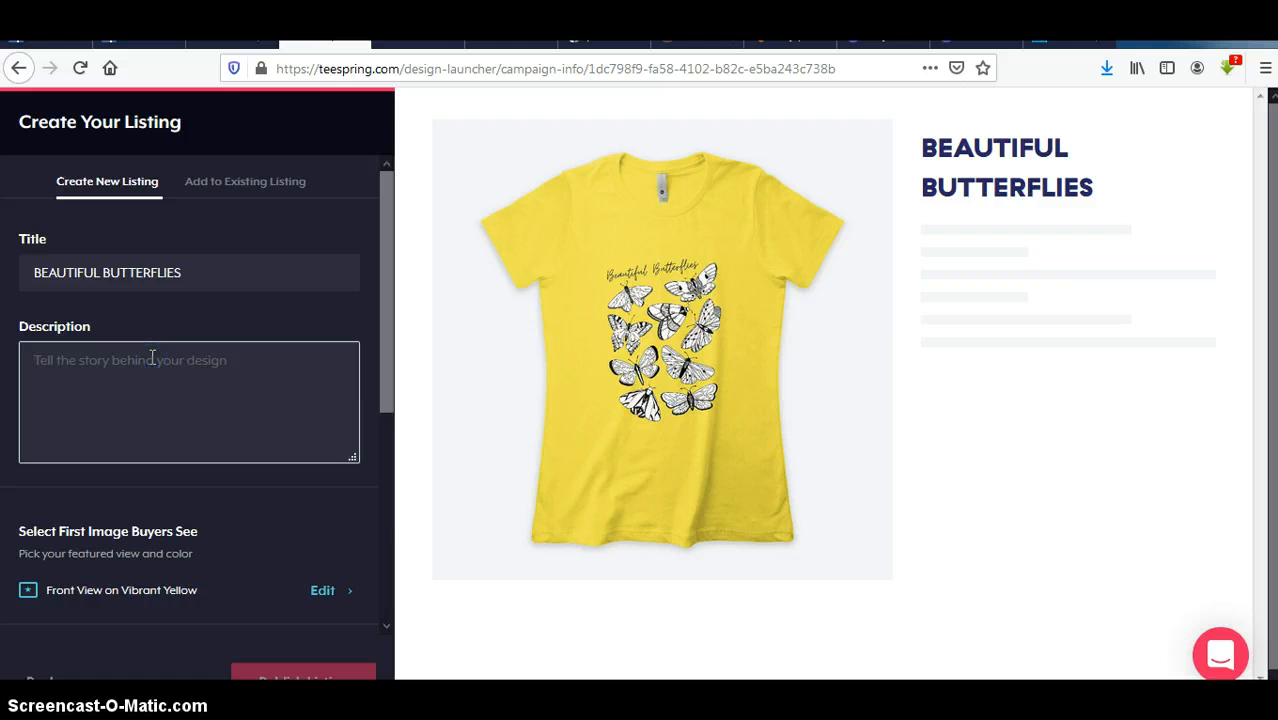
text(A)
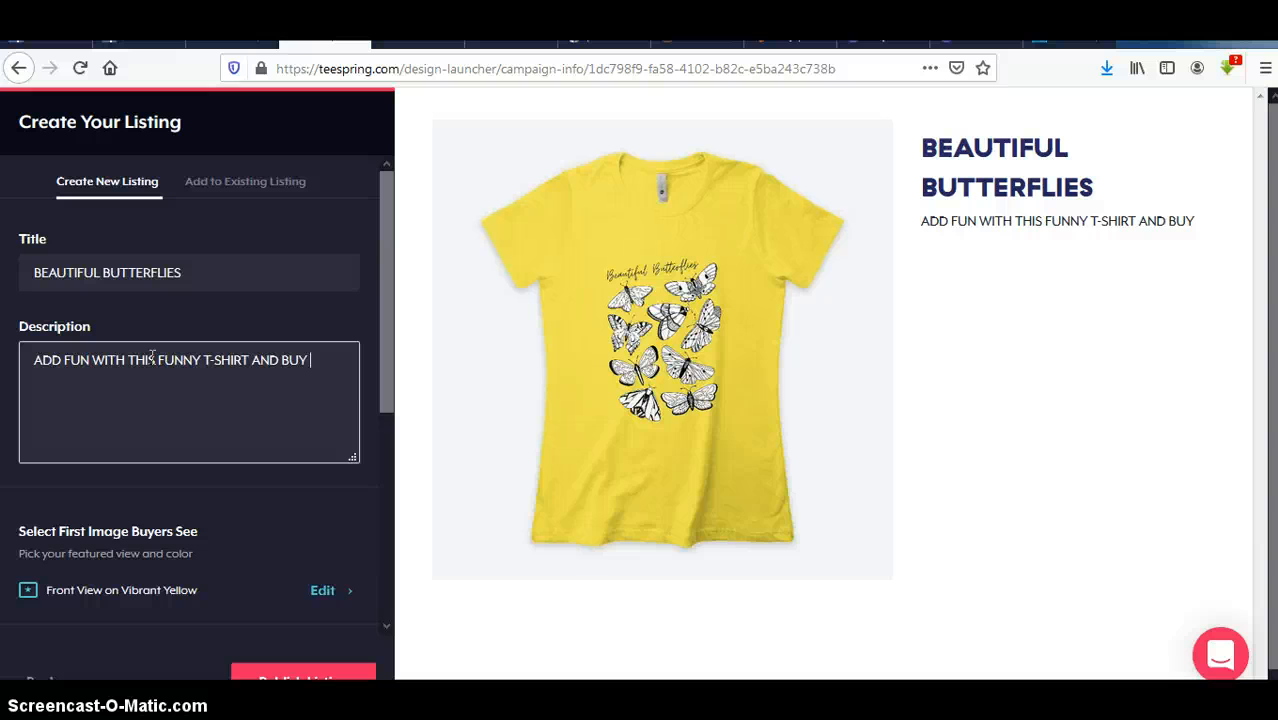
text(NE FOR)
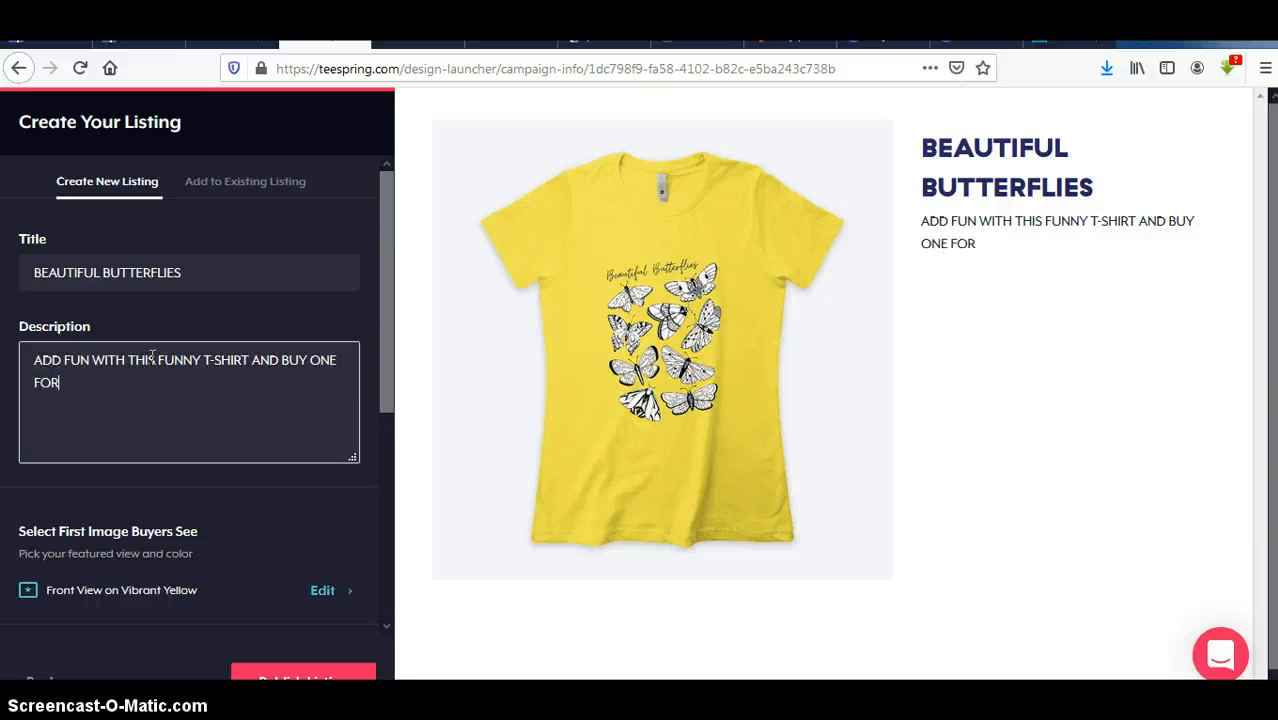
text( SOME ONE)
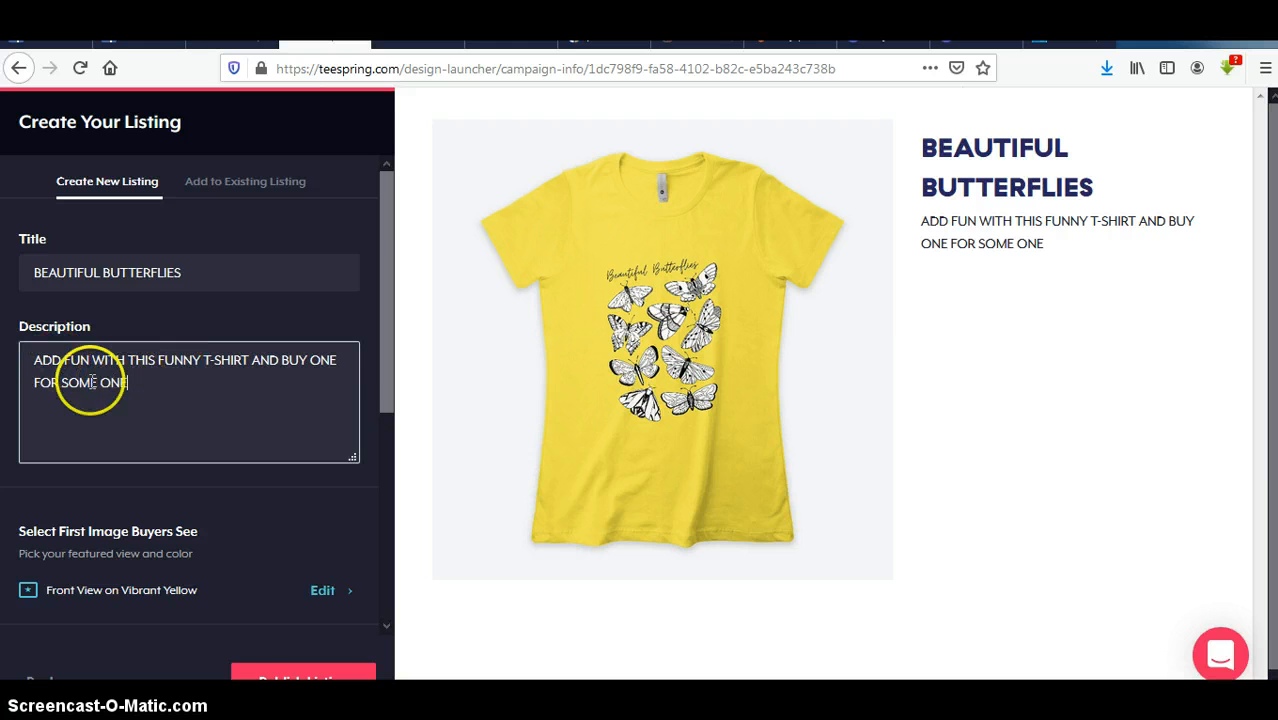
Assign the butterflies listing to the existing store JUBILEE'S STORE and publish it
click(386, 626)
click(386, 626)
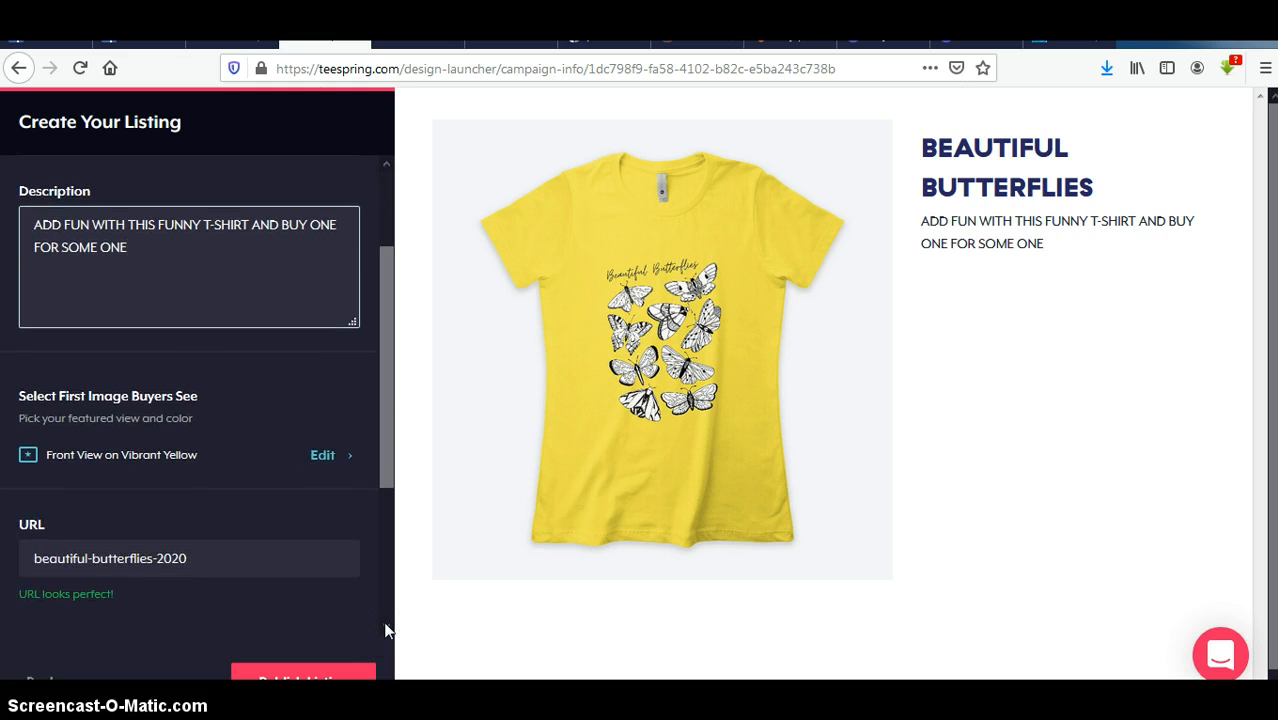
click(386, 626)
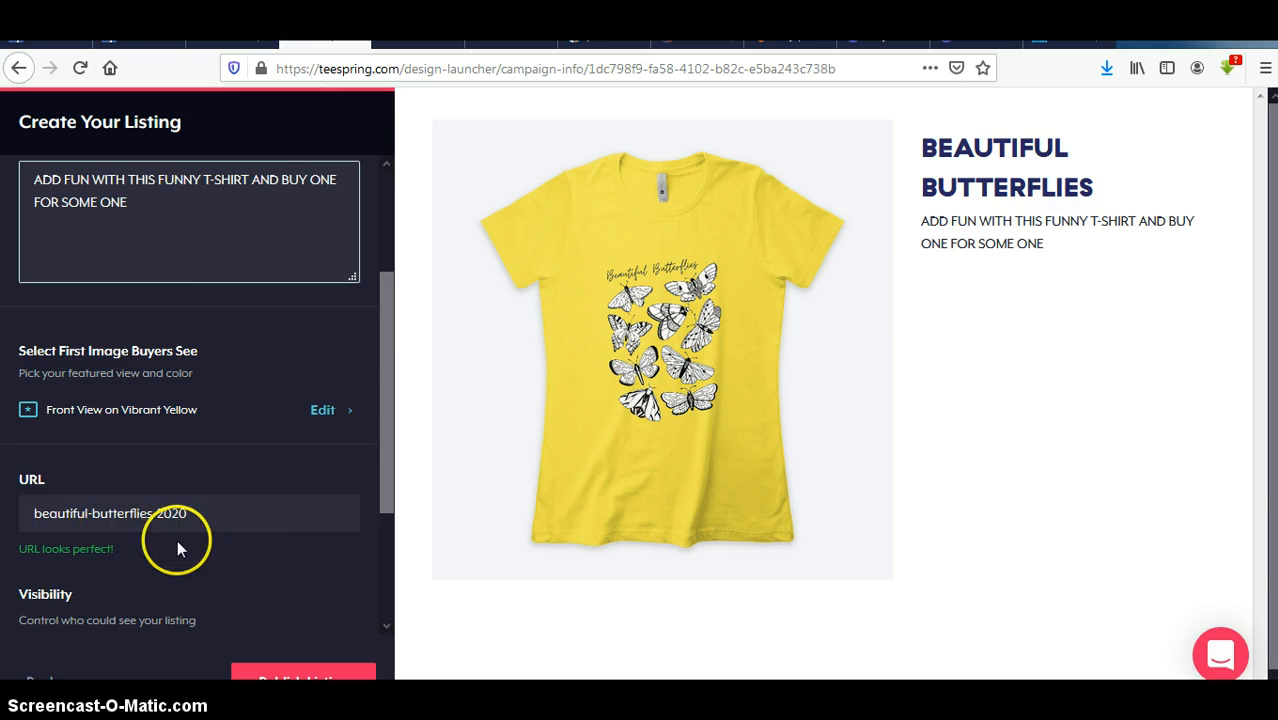
click(387, 626)
click(387, 625)
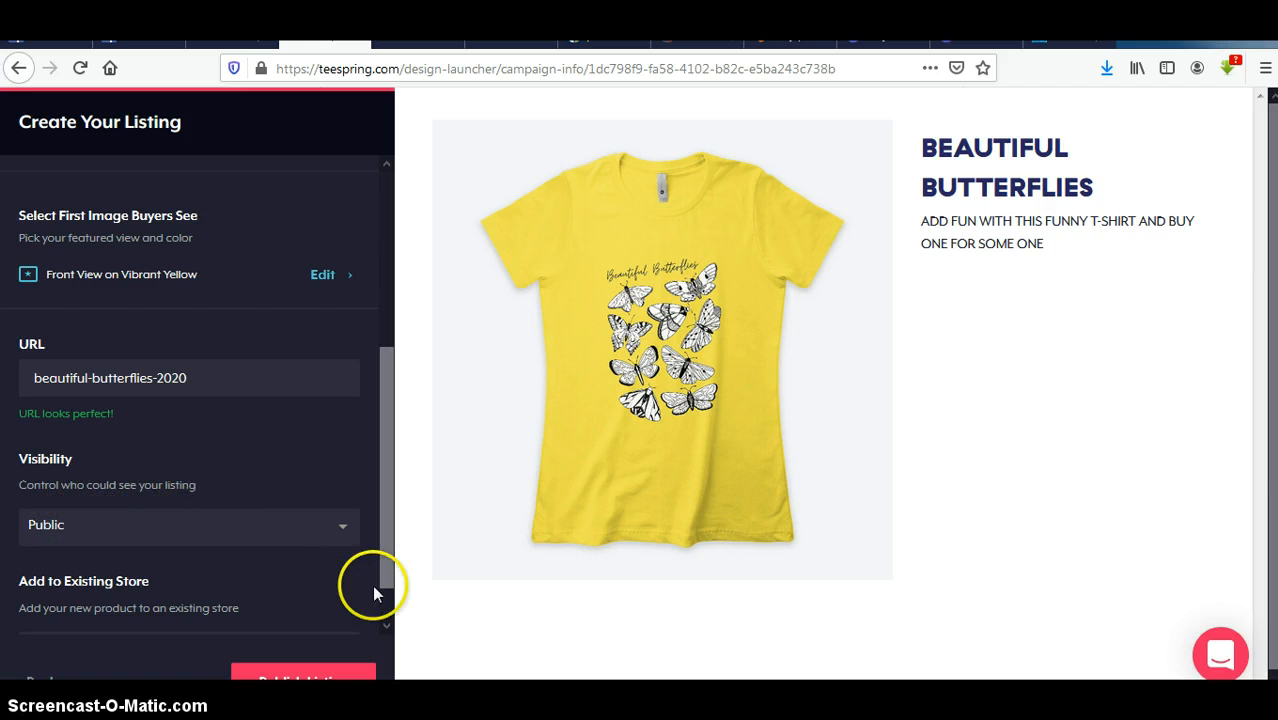
click(387, 625)
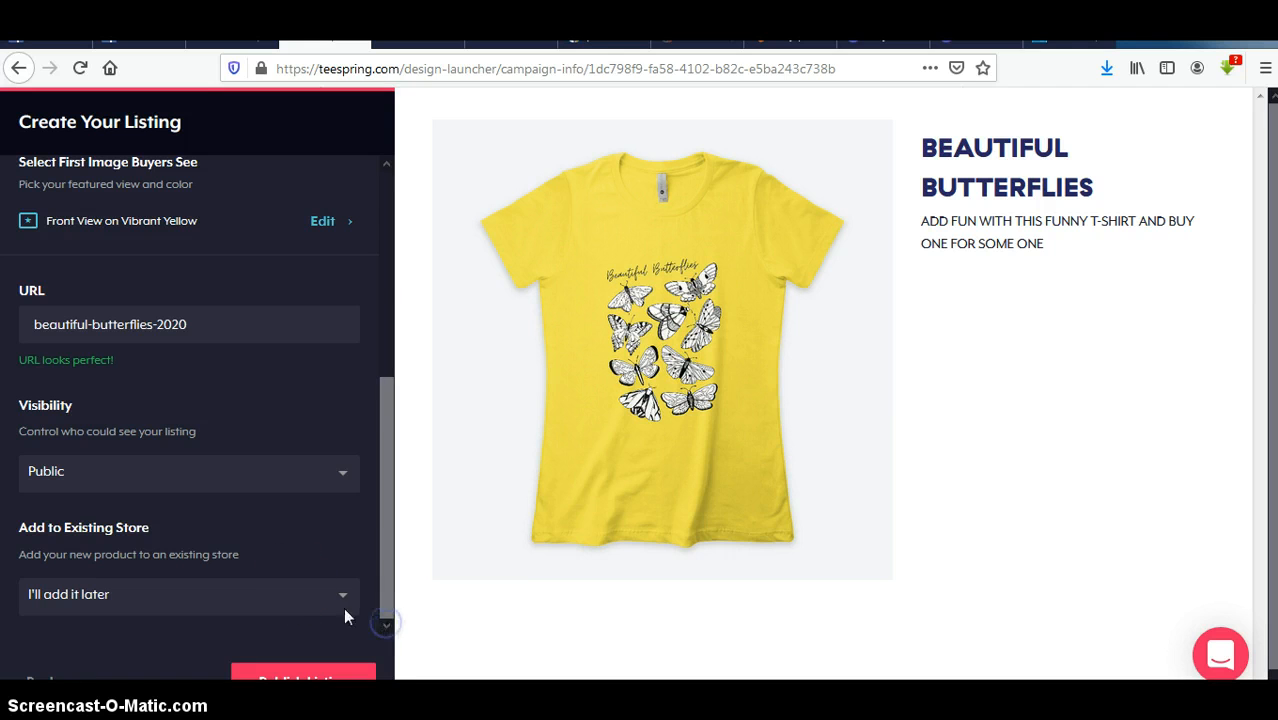
click(340, 598)
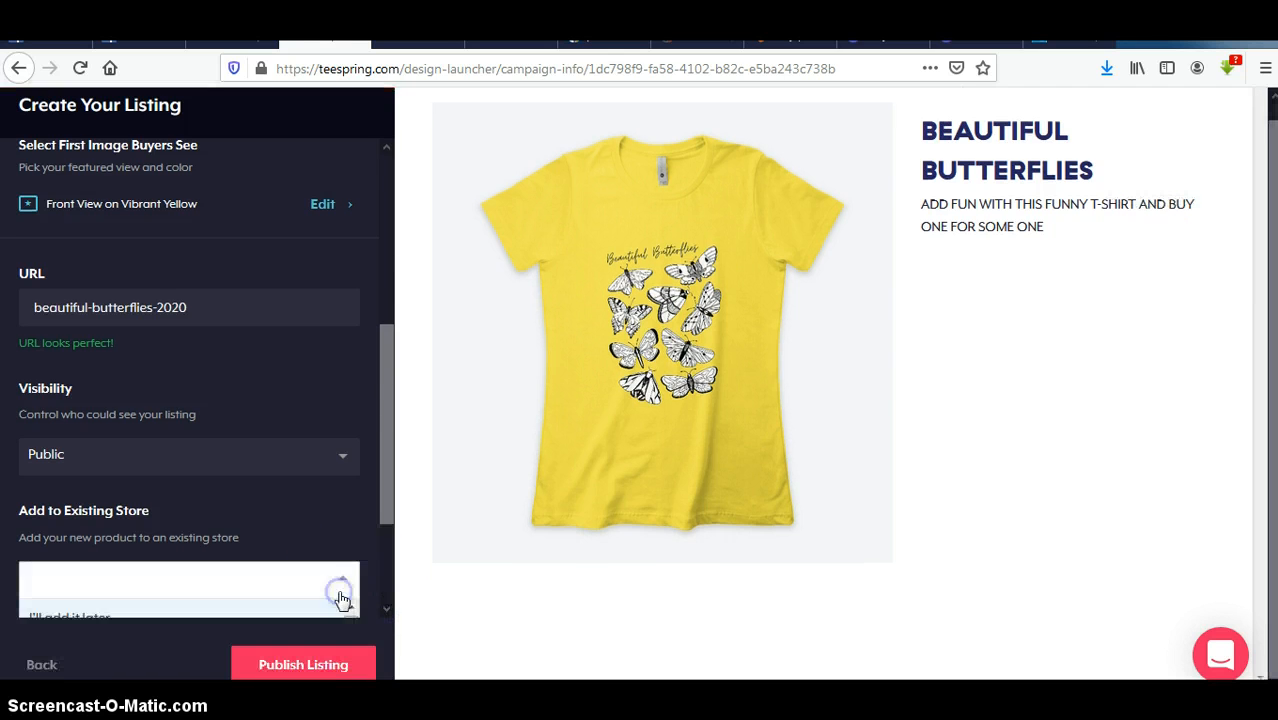
click(386, 607)
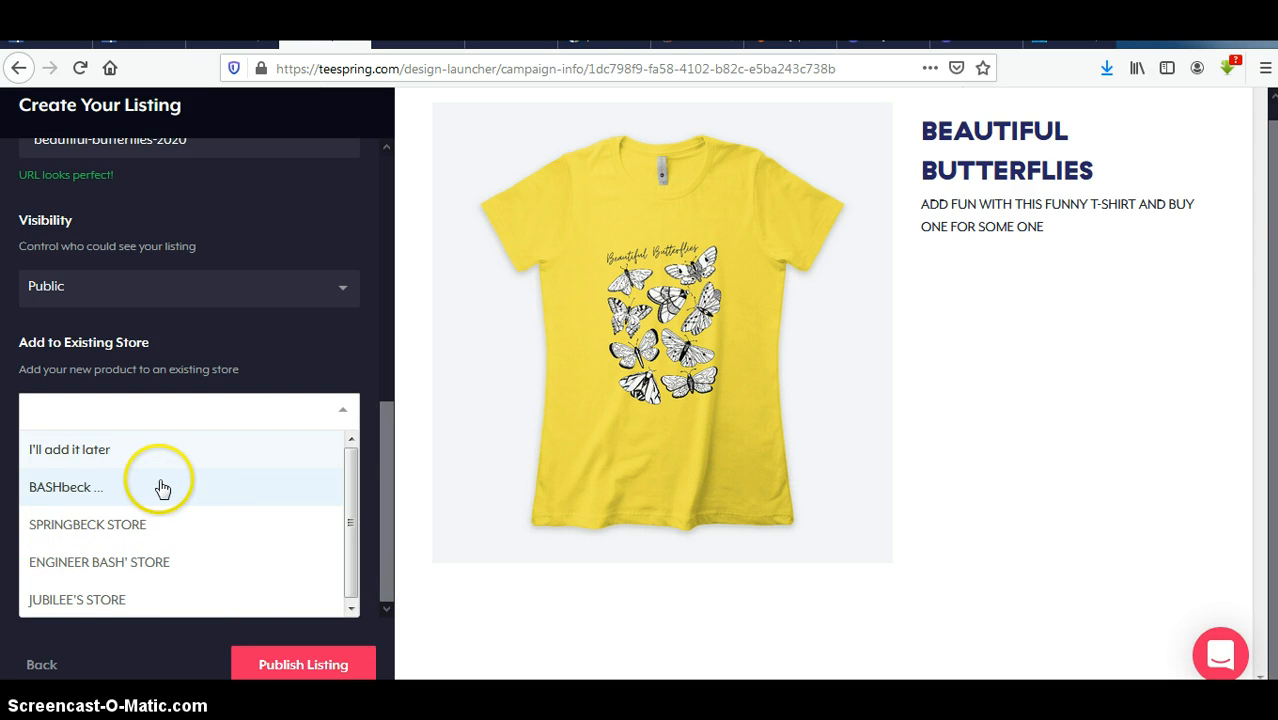
click(152, 600)
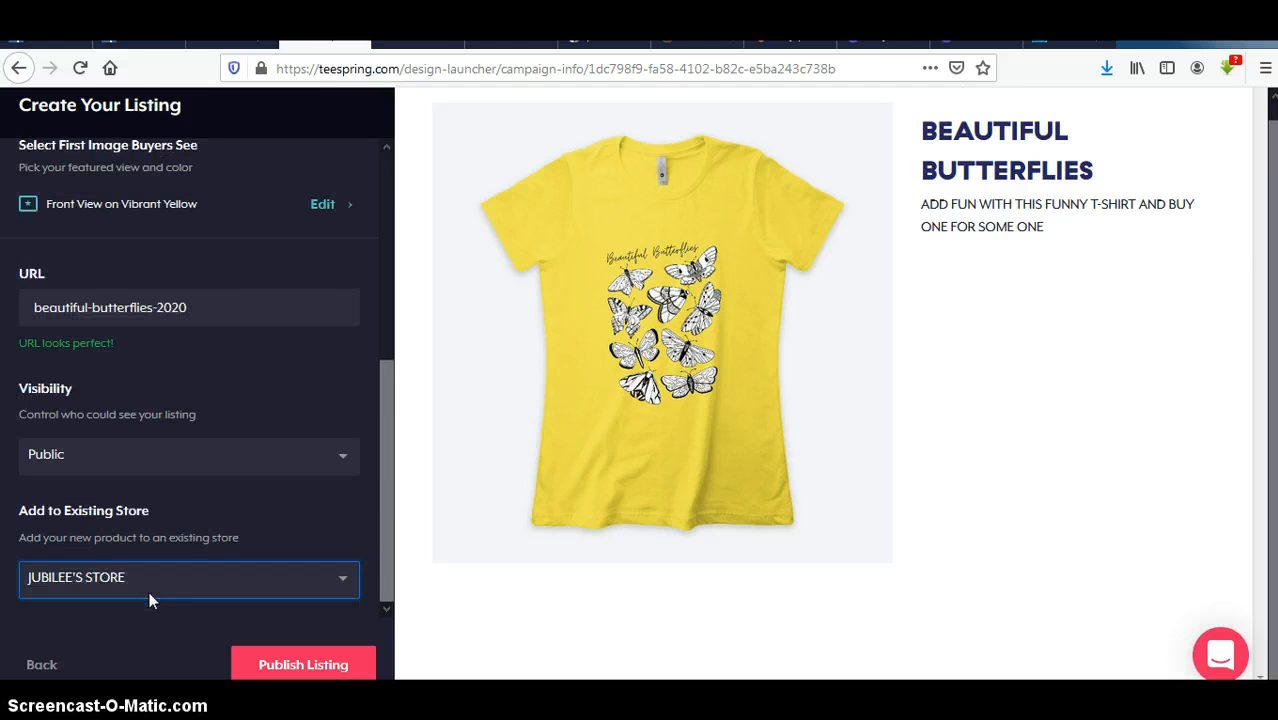
click(313, 664)
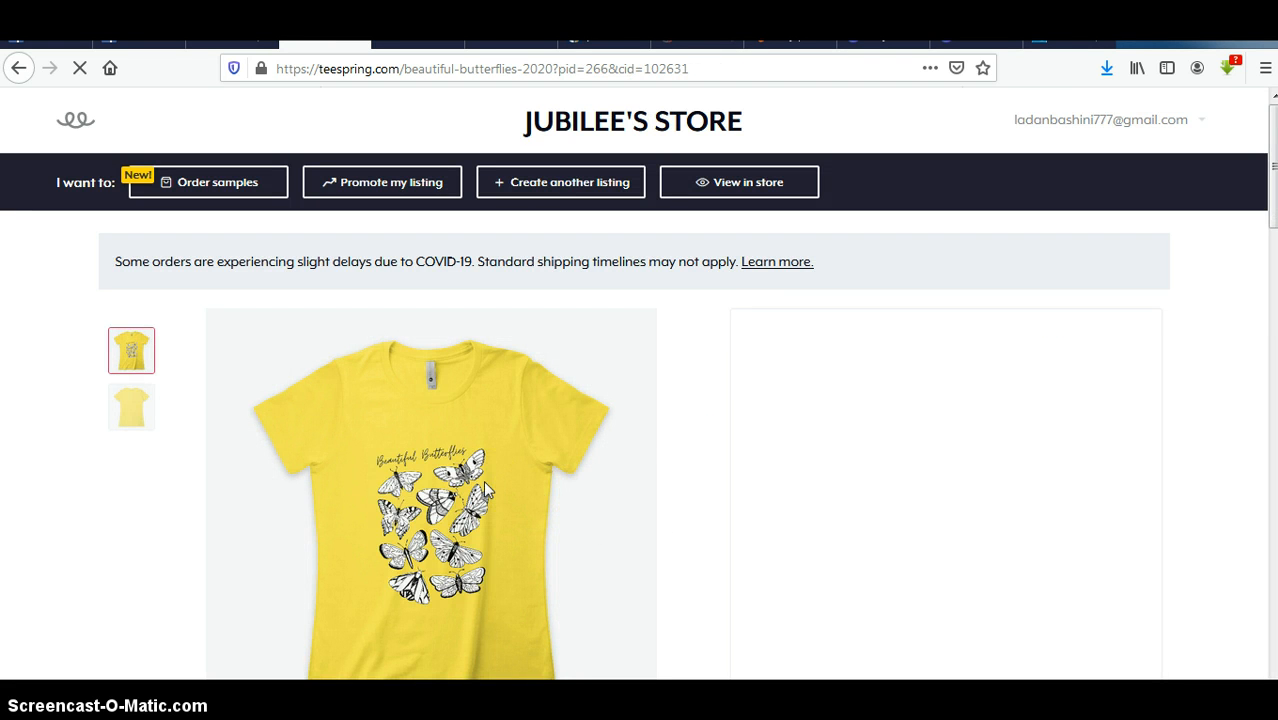
Look over the published butterflies listing, including its price, sizes, colors, availability countdown and shipping information
mouse_move(487, 490)
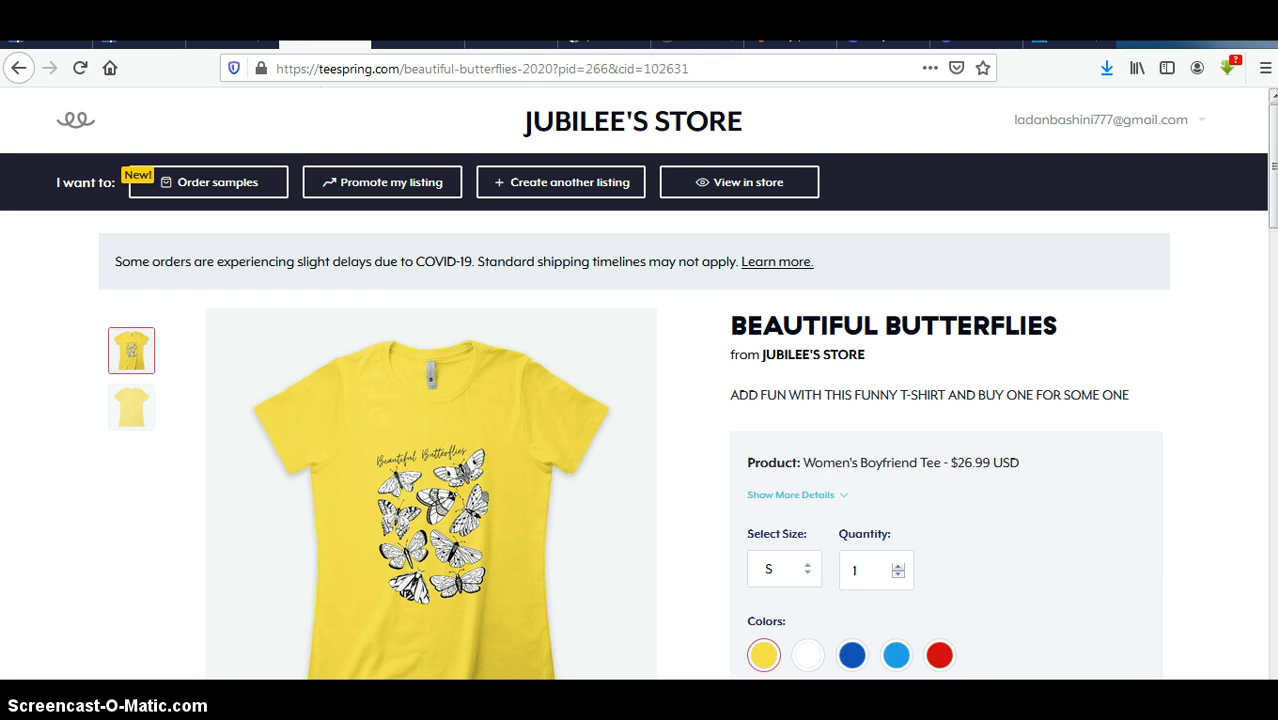
scroll(638, 383, down, 3)
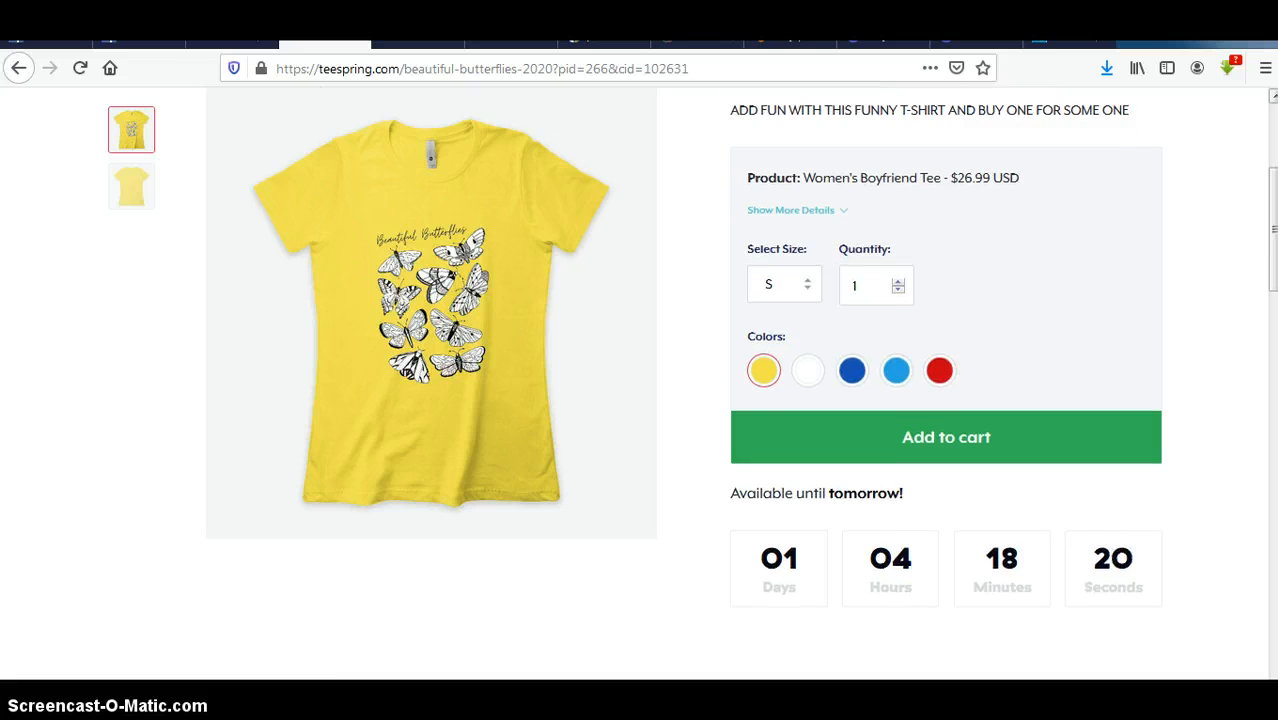
scroll(638, 383, down, 1)
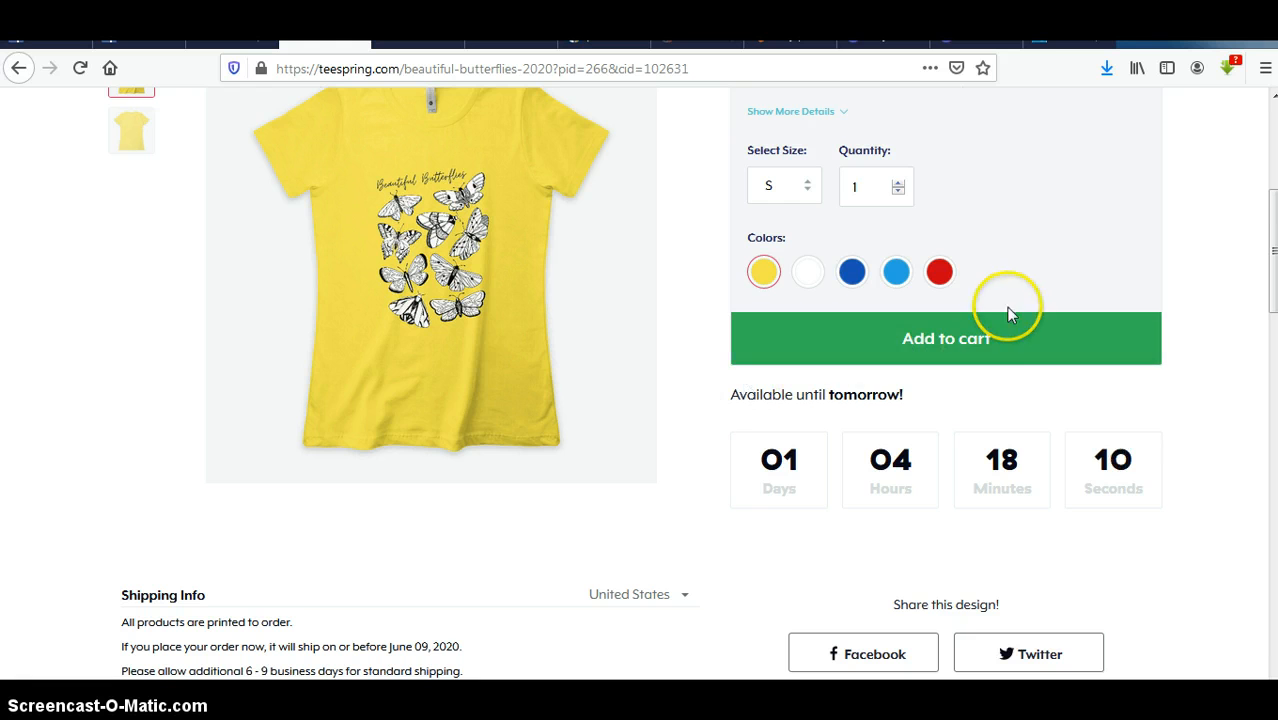
click(1273, 100)
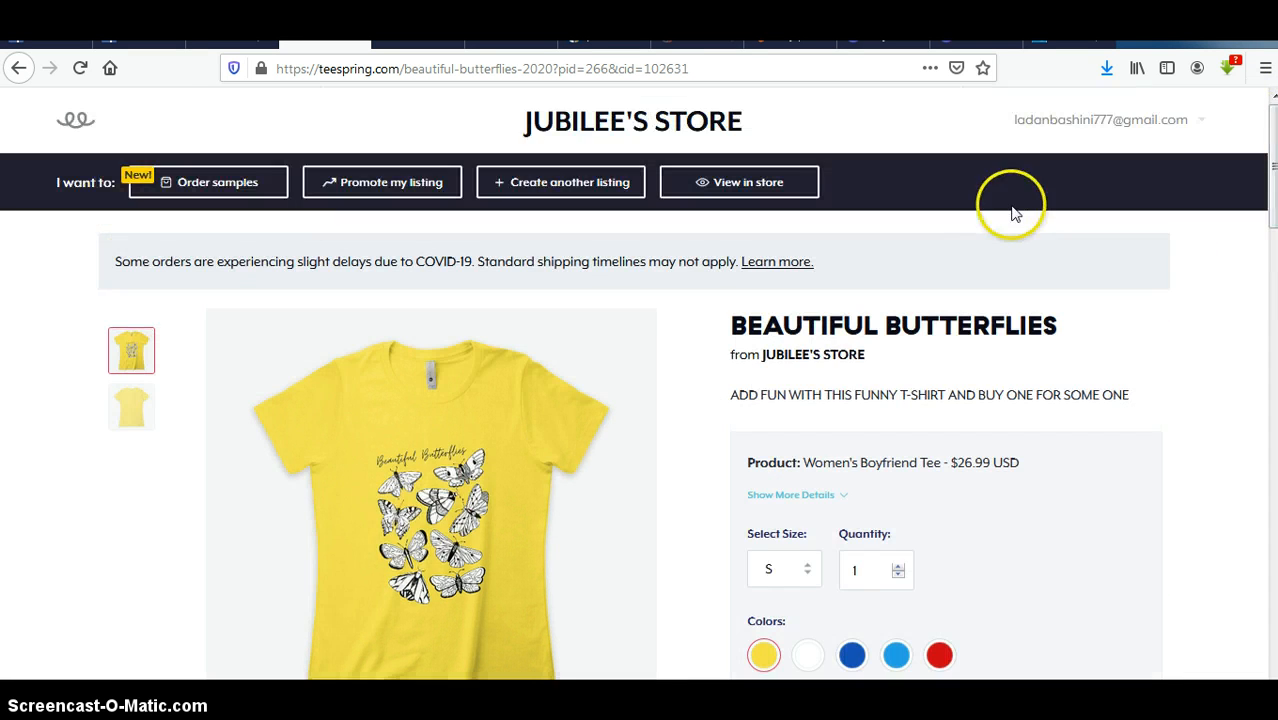